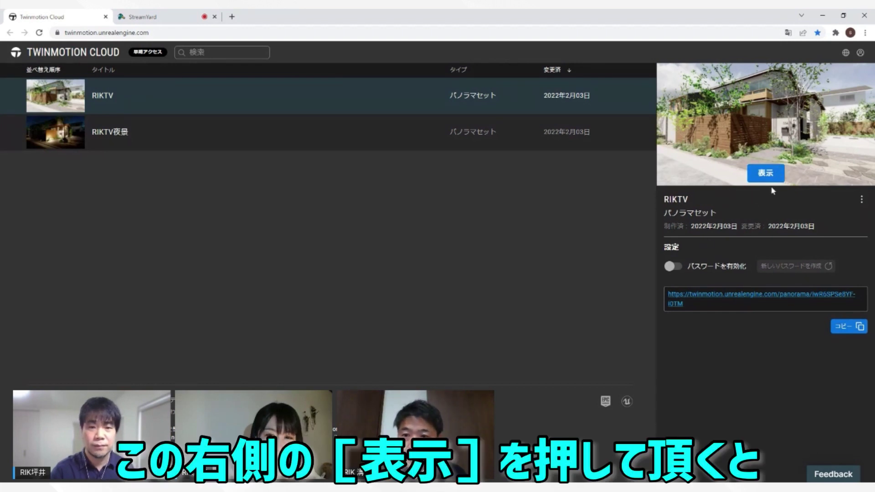
# Open the RIKTV panorama, dismiss the navigation help, and look toward the parking, entrance and house front
pyautogui.click(768, 174)
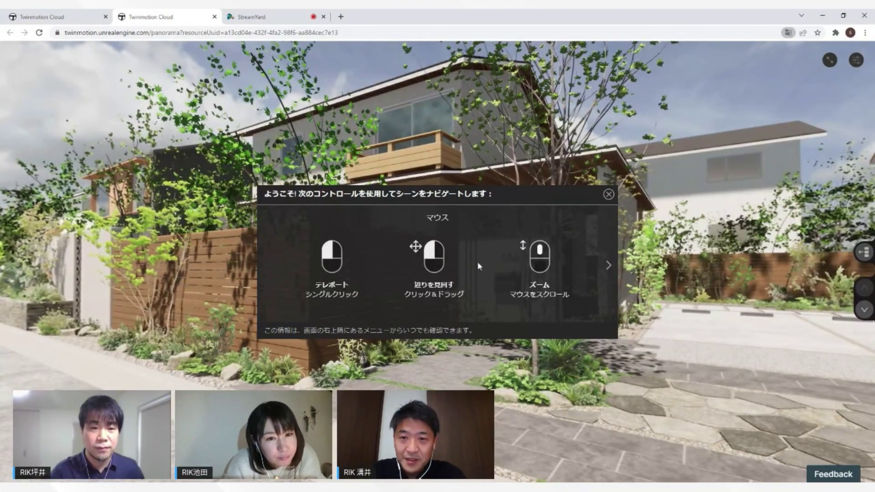
pyautogui.click(609, 195)
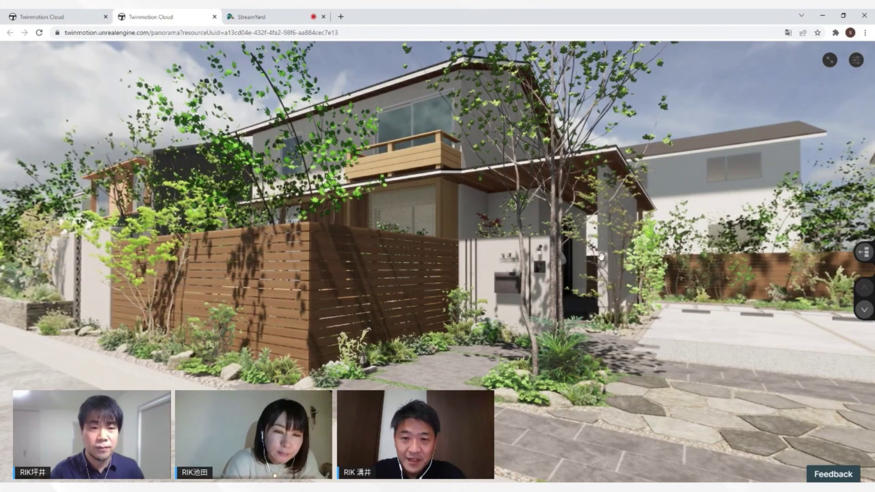
pyautogui.moveTo(601, 256)
pyautogui.mouseDown()
pyautogui.moveTo(546, 235)
pyautogui.moveTo(670, 200)
pyautogui.moveTo(656, 164)
pyautogui.moveTo(568, 237)
pyautogui.moveTo(144, 304)
pyautogui.mouseUp()
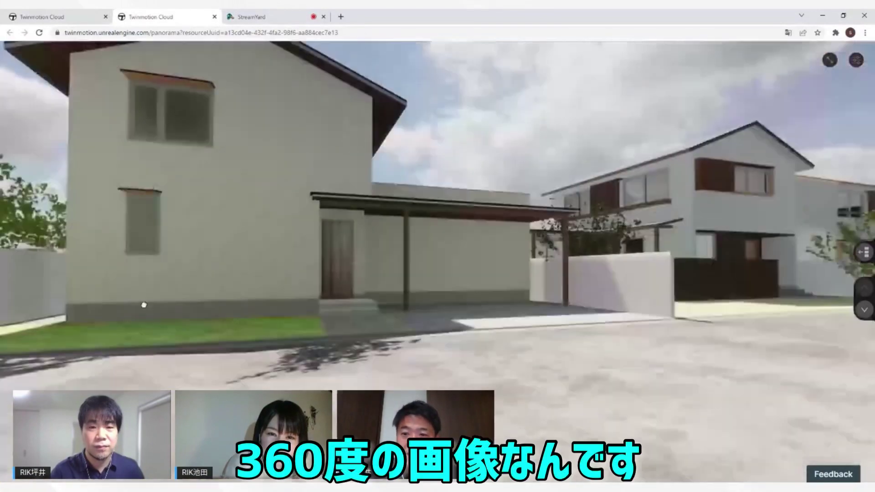
pyautogui.moveTo(503, 261); pyautogui.dragTo(334, 195)
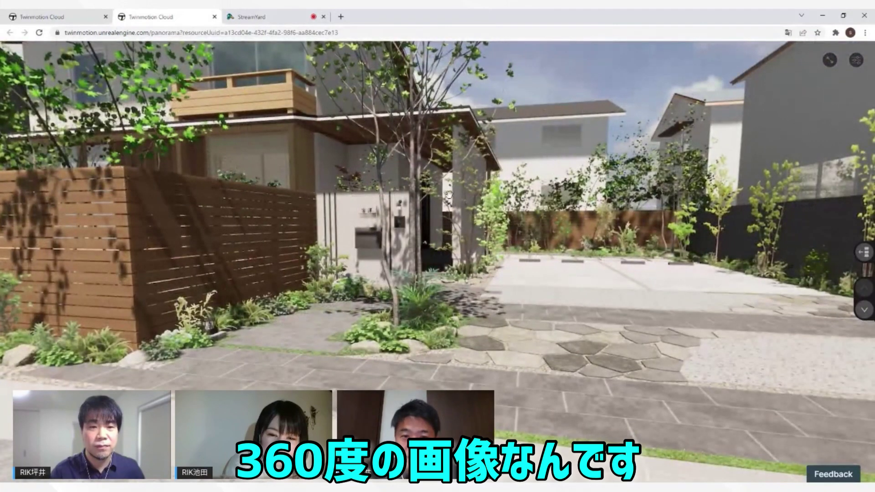
pyautogui.moveTo(449, 195)
pyautogui.mouseDown()
pyautogui.moveTo(348, 196)
pyautogui.moveTo(488, 214)
pyautogui.mouseUp()
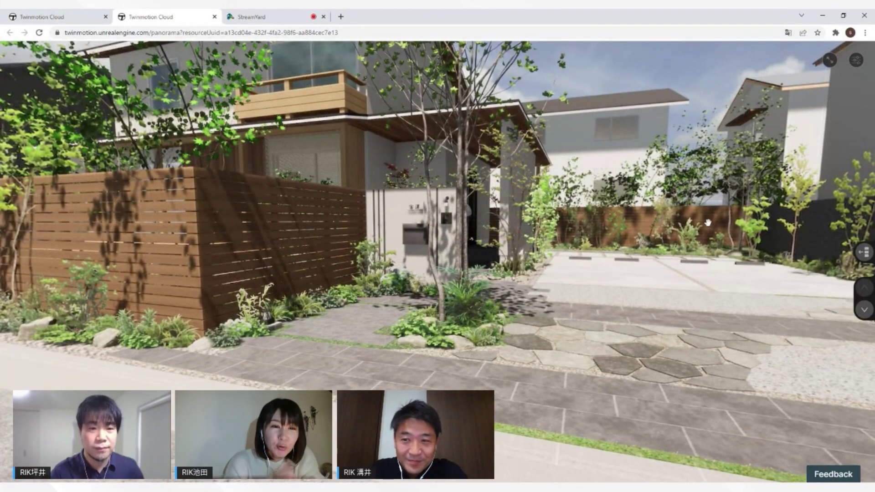
pyautogui.moveTo(710, 222)
pyautogui.mouseDown()
pyautogui.moveTo(696, 248)
pyautogui.moveTo(698, 238)
pyautogui.mouseUp()
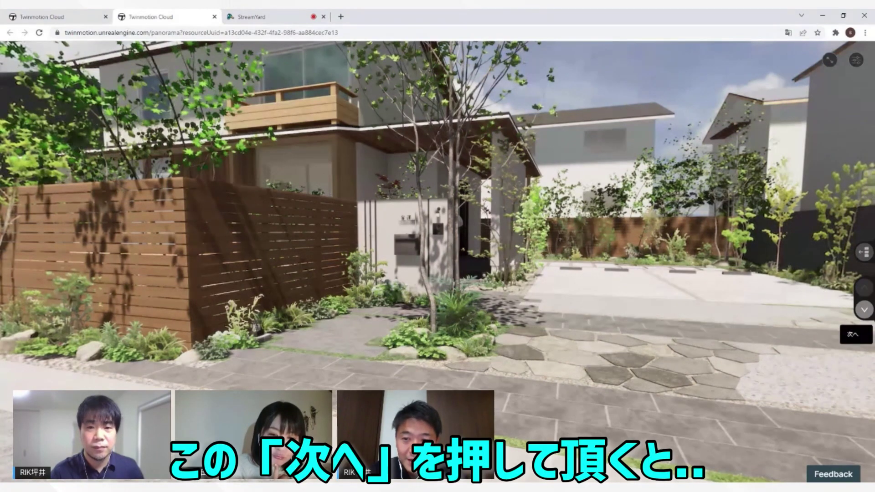
# Advance to the entrance-passage panorama, look around it, and show the list of four viewpoints
pyautogui.click(864, 311)
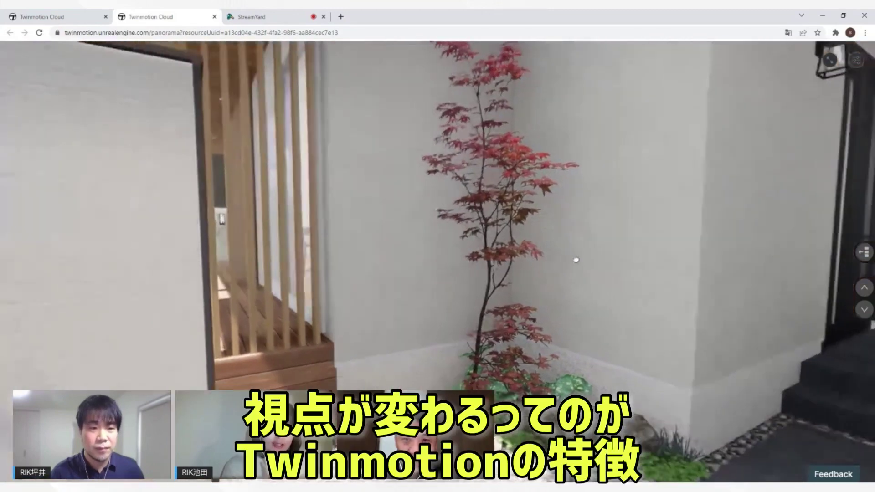
pyautogui.moveTo(576, 260); pyautogui.dragTo(432, 247)
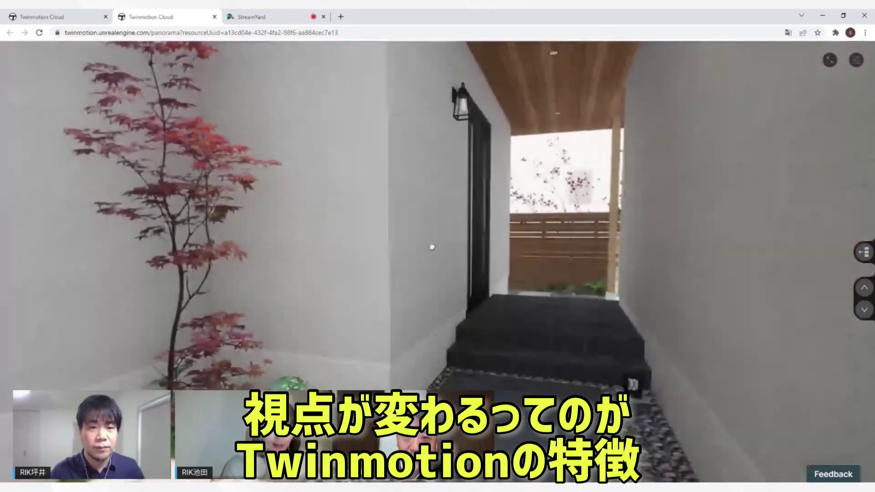
pyautogui.moveTo(432, 247)
pyautogui.mouseDown()
pyautogui.moveTo(363, 245)
pyautogui.moveTo(564, 236)
pyautogui.moveTo(524, 256)
pyautogui.moveTo(603, 255)
pyautogui.mouseUp()
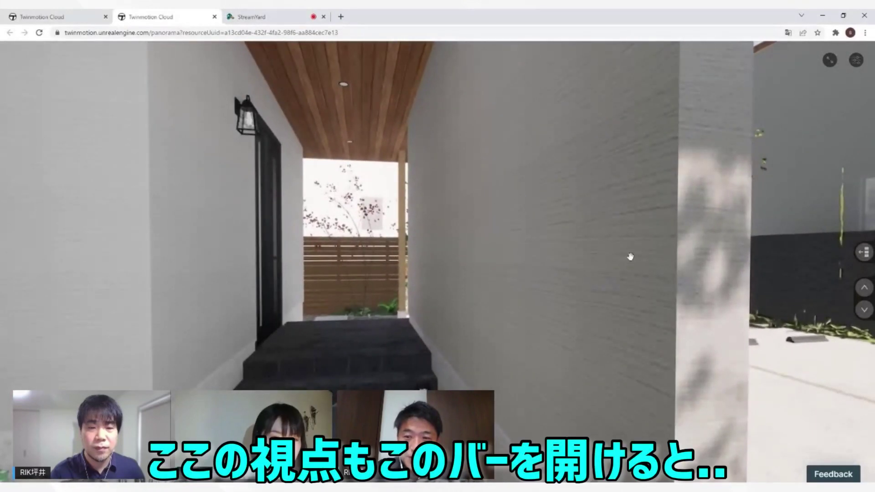
pyautogui.click(868, 257)
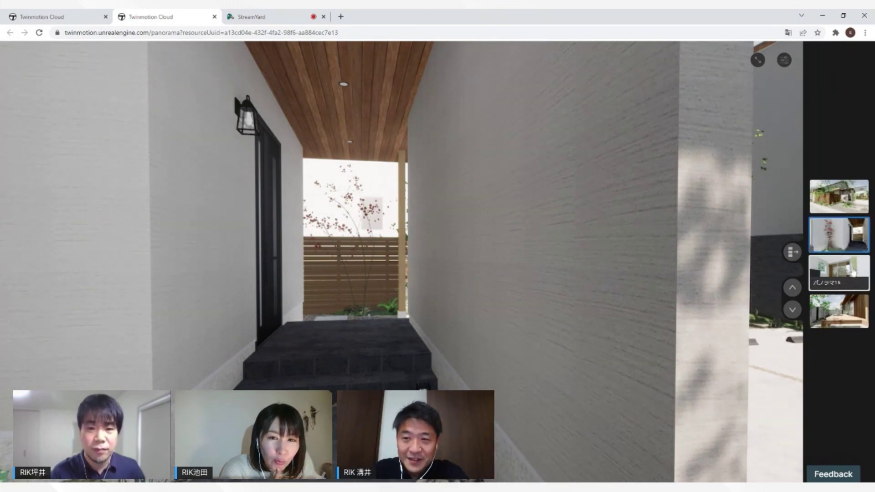
pyautogui.click(852, 203)
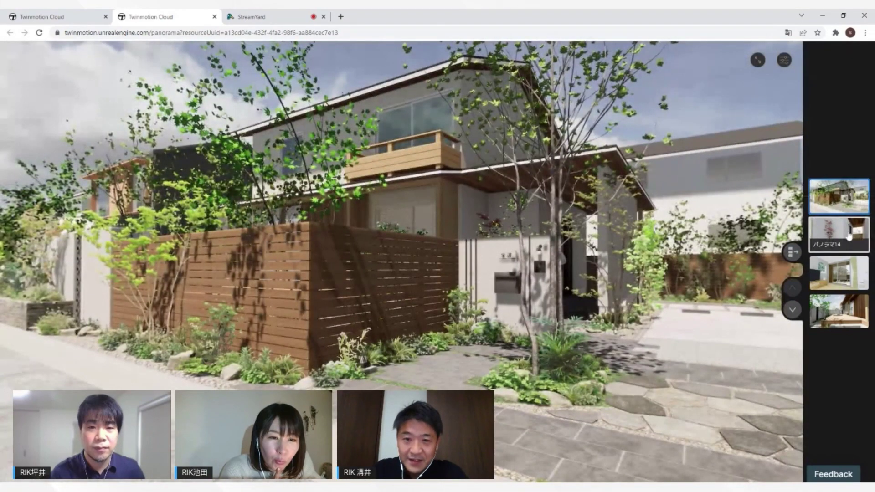
pyautogui.click(848, 235)
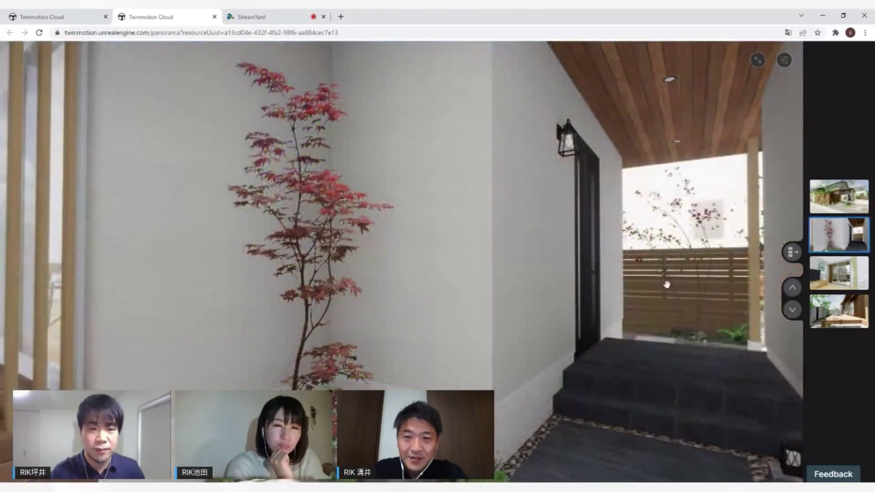
pyautogui.moveTo(667, 285)
pyautogui.mouseDown()
pyautogui.moveTo(614, 239)
pyautogui.moveTo(460, 285)
pyautogui.moveTo(260, 309)
pyautogui.moveTo(411, 139)
pyautogui.moveTo(602, 239)
pyautogui.moveTo(360, 248)
pyautogui.moveTo(609, 287)
pyautogui.moveTo(80, 221)
pyautogui.moveTo(193, 242)
pyautogui.mouseUp()
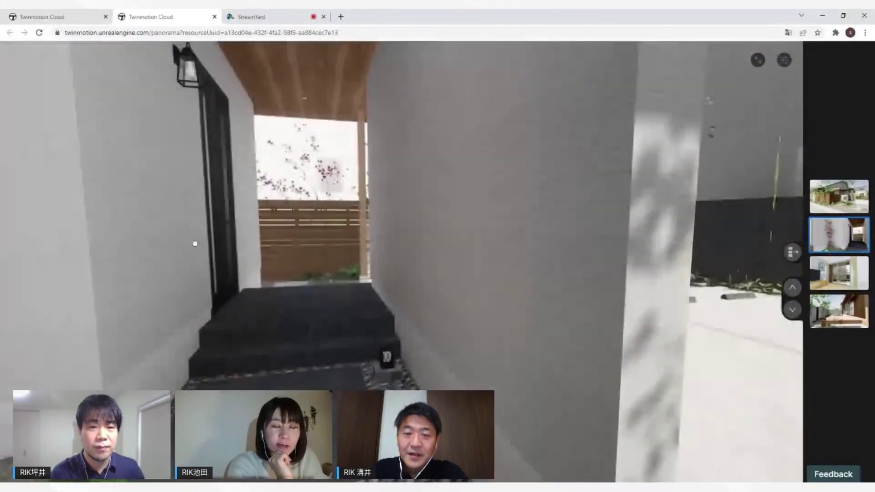
pyautogui.moveTo(173, 273)
pyautogui.mouseDown()
pyautogui.moveTo(171, 280)
pyautogui.moveTo(238, 236)
pyautogui.mouseUp()
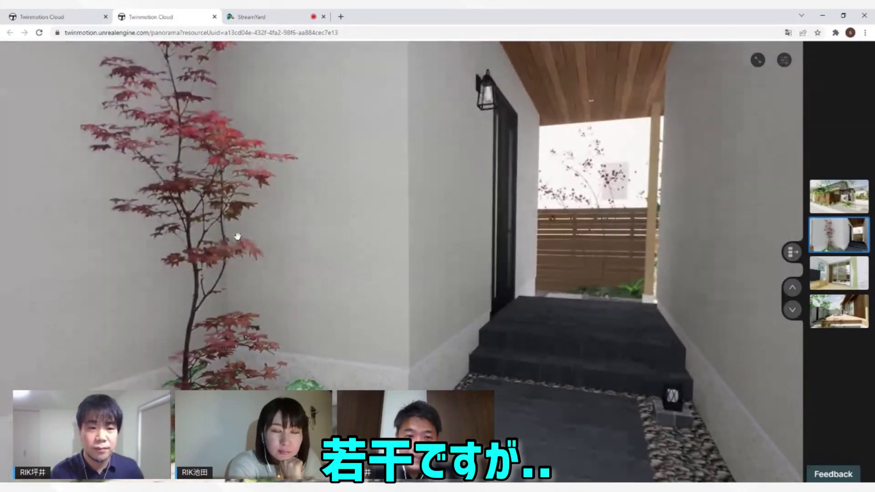
pyautogui.scroll(3, 237, 237)
pyautogui.scroll(2, 236, 237)
pyautogui.moveTo(258, 222); pyautogui.dragTo(389, 300)
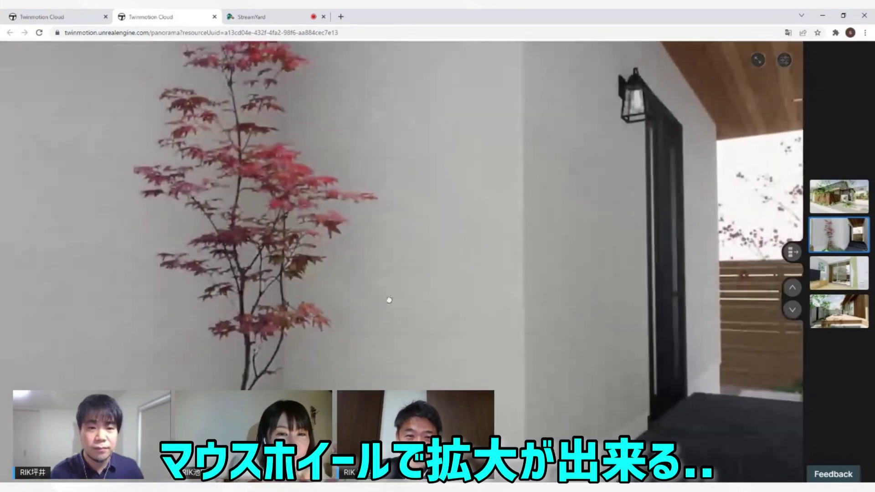
pyautogui.scroll(-3, 332, 275)
pyautogui.scroll(-2, 340, 267)
pyautogui.scroll(-2, 346, 264)
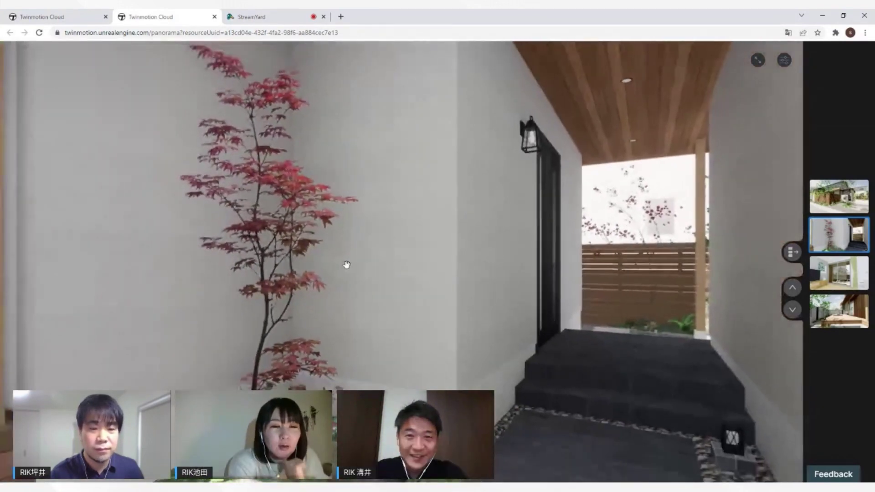
pyautogui.moveTo(389, 269); pyautogui.dragTo(255, 254)
pyautogui.moveTo(349, 250); pyautogui.dragTo(255, 249)
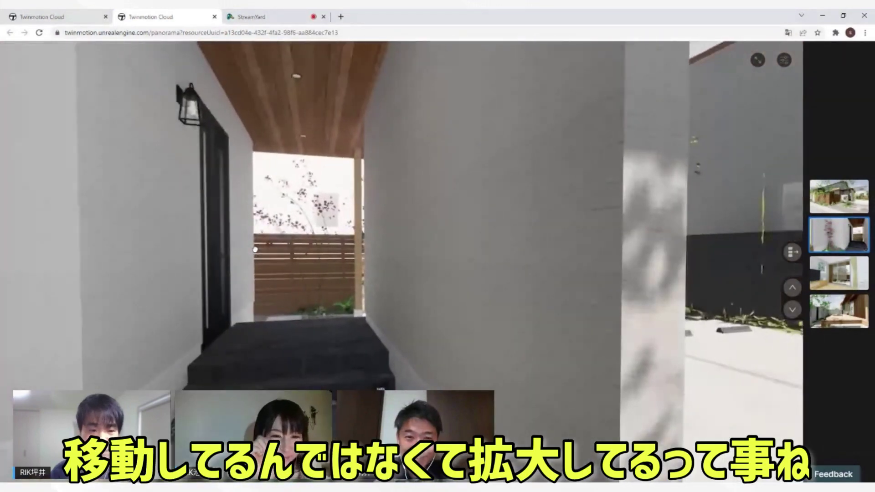
pyautogui.scroll(2, 330, 250)
pyautogui.scroll(2, 330, 250)
pyautogui.scroll(1, 331, 250)
pyautogui.scroll(1, 331, 250)
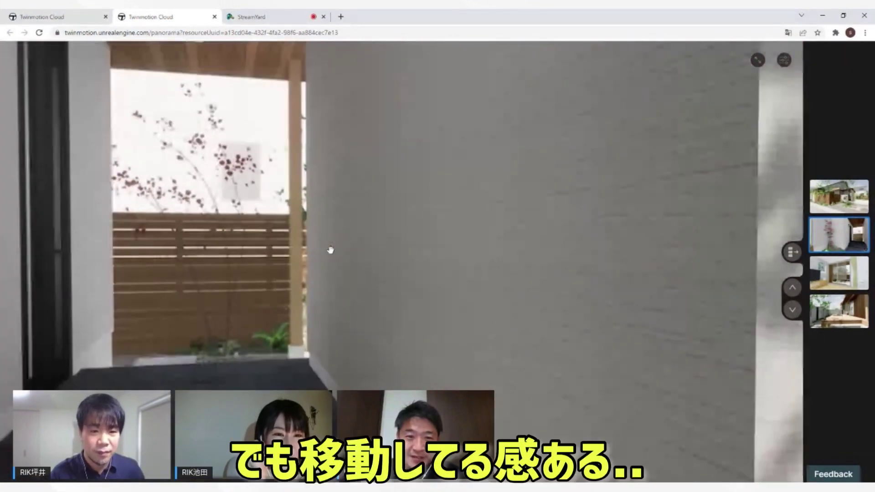
pyautogui.scroll(-2, 330, 249)
pyautogui.scroll(-2, 331, 249)
pyautogui.moveTo(347, 248)
pyautogui.mouseDown()
pyautogui.moveTo(306, 247)
pyautogui.moveTo(517, 244)
pyautogui.mouseUp()
pyautogui.moveTo(283, 248); pyautogui.dragTo(480, 248)
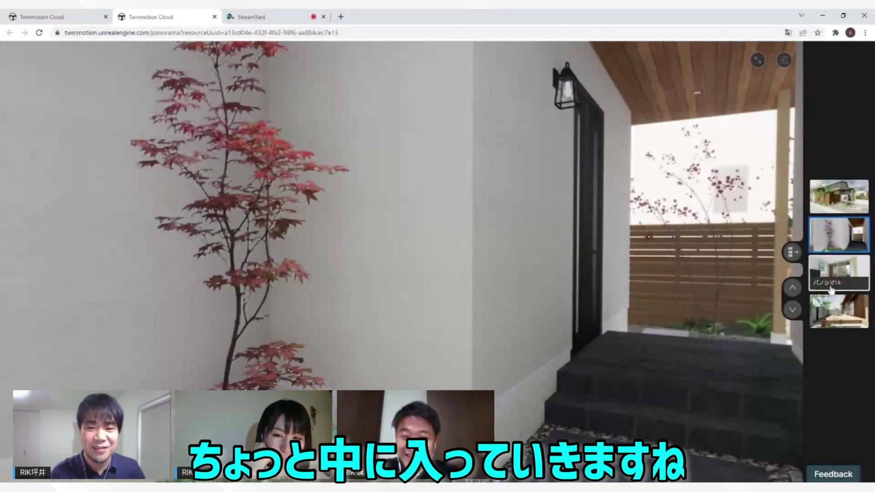
# Jump to the living-room interior panorama and look around its window
pyautogui.click(835, 284)
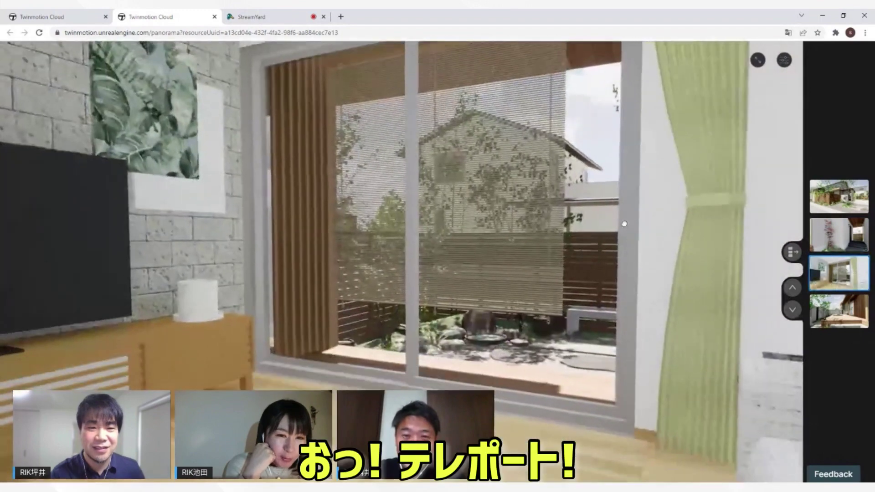
pyautogui.moveTo(625, 224); pyautogui.dragTo(585, 282)
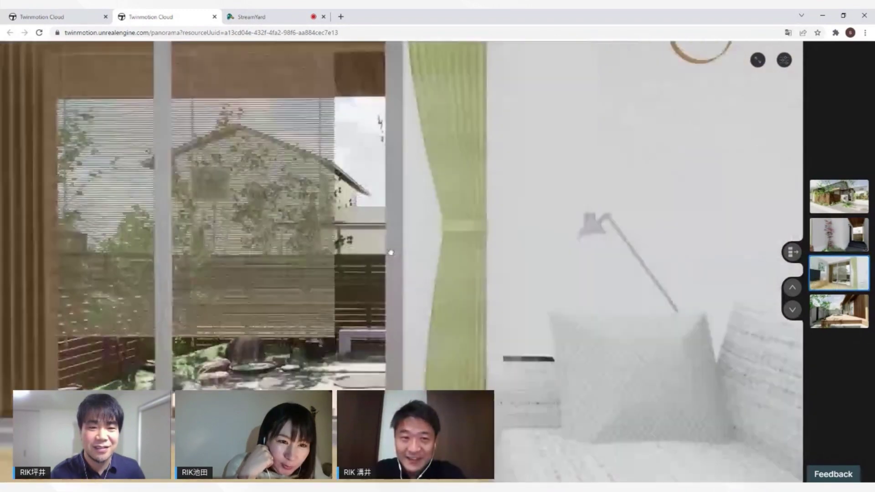
pyautogui.moveTo(585, 282)
pyautogui.mouseDown()
pyautogui.moveTo(572, 251)
pyautogui.moveTo(223, 218)
pyautogui.moveTo(403, 200)
pyautogui.moveTo(594, 260)
pyautogui.mouseUp()
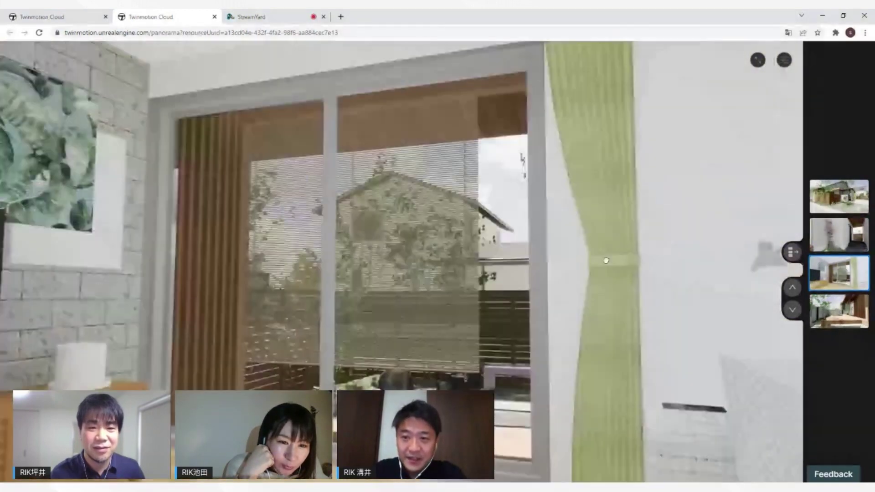
# Jump to the courtyard deck panorama and look across the deck toward the garden wall
pyautogui.click(830, 314)
pyautogui.moveTo(641, 307)
pyautogui.mouseDown()
pyautogui.moveTo(597, 300)
pyautogui.moveTo(562, 270)
pyautogui.moveTo(419, 229)
pyautogui.moveTo(380, 292)
pyautogui.moveTo(653, 267)
pyautogui.mouseUp()
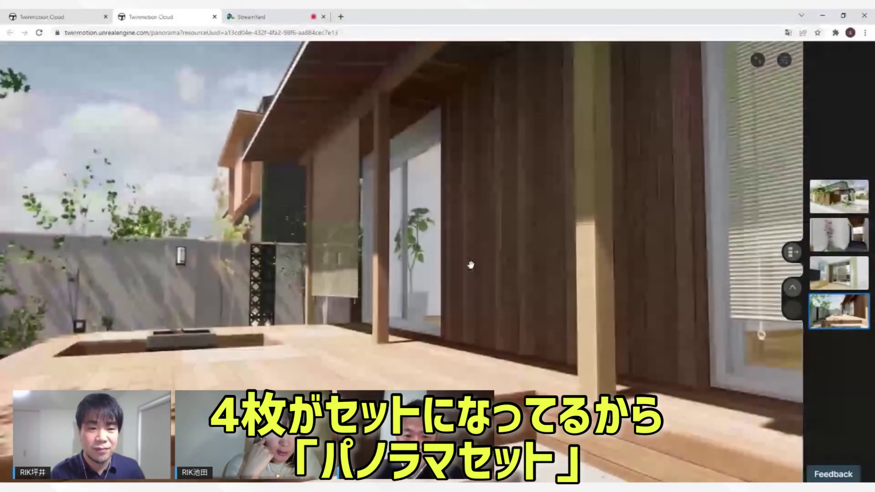
pyautogui.moveTo(470, 265); pyautogui.dragTo(667, 261)
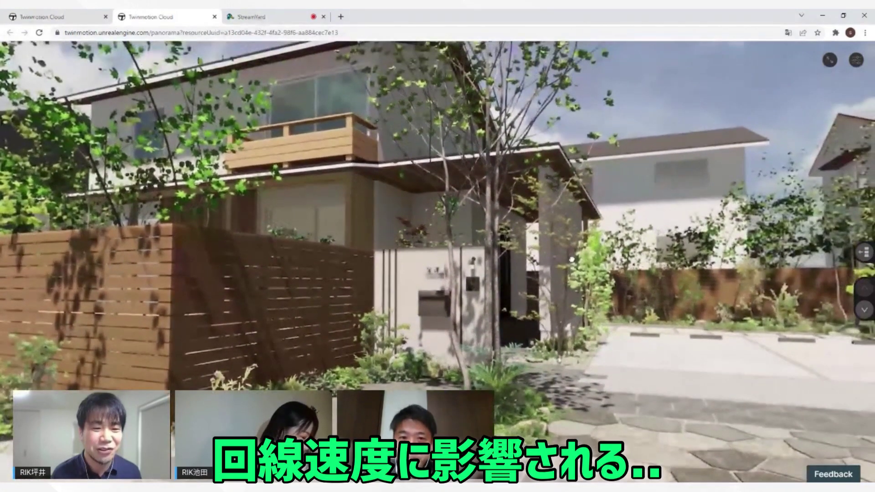
# Look across the house front, tilt up to the sky and back down, then go to the red-maple entrance
pyautogui.moveTo(571, 258); pyautogui.dragTo(614, 264)
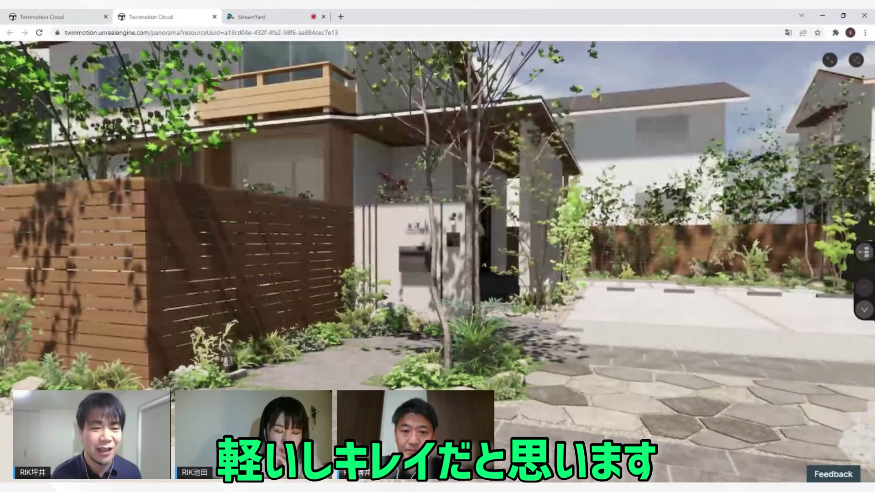
pyautogui.moveTo(588, 196)
pyautogui.mouseDown()
pyautogui.moveTo(677, 232)
pyautogui.moveTo(678, 218)
pyautogui.mouseUp()
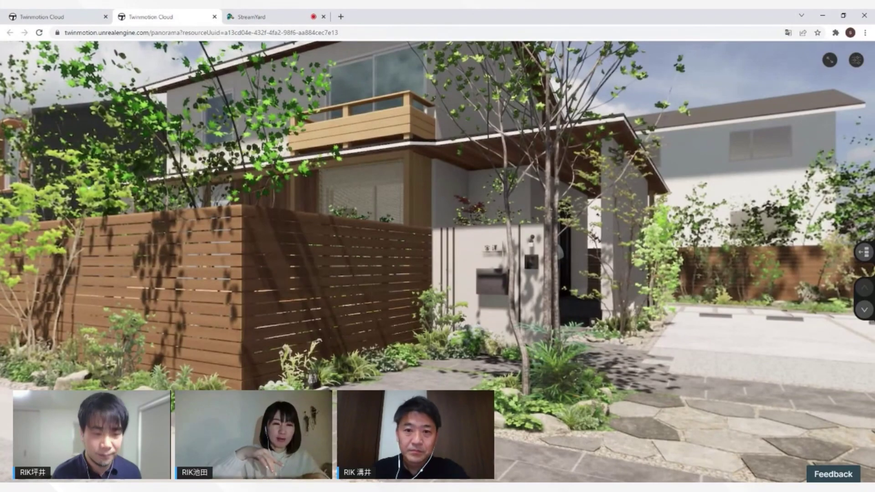
pyautogui.moveTo(547, 183); pyautogui.dragTo(547, 365)
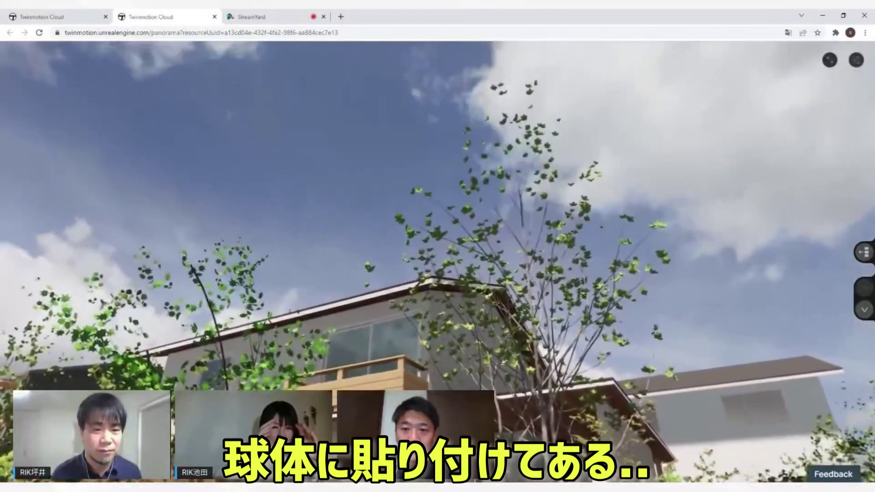
pyautogui.moveTo(620, 410)
pyautogui.mouseDown()
pyautogui.moveTo(621, 238)
pyautogui.moveTo(541, 355)
pyautogui.moveTo(565, 425)
pyautogui.mouseUp()
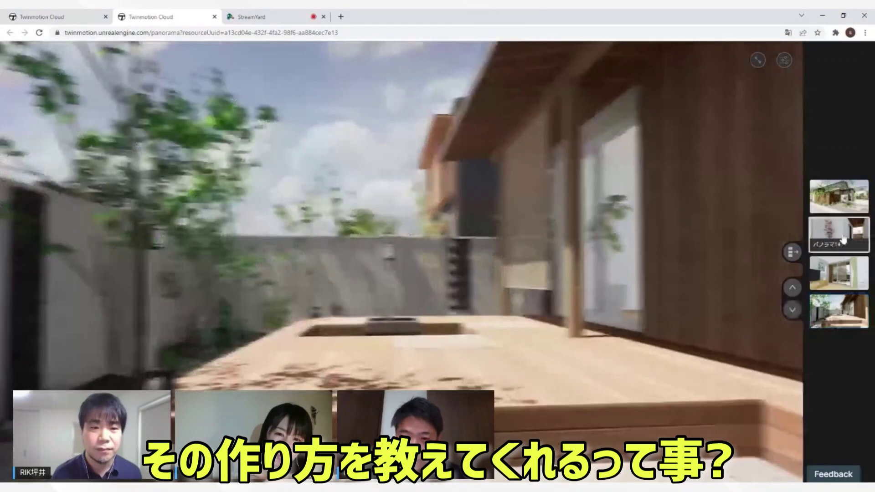
pyautogui.click(841, 234)
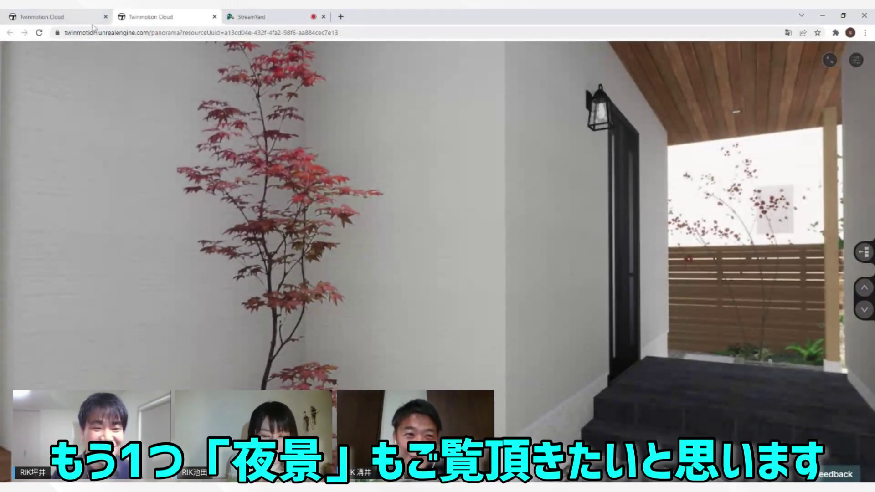
# Open the RIKTV夜景 night panorama set from the Twinmotion Cloud list
pyautogui.click(60, 17)
pyautogui.click(251, 133)
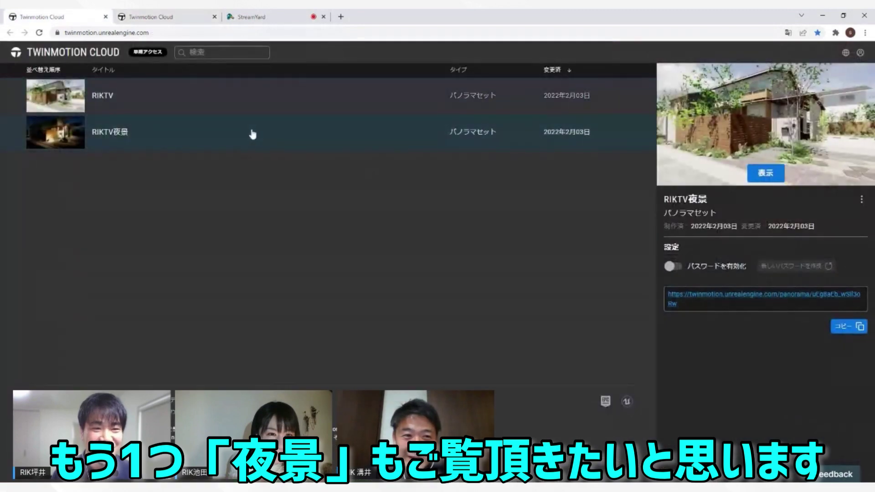
pyautogui.click(769, 176)
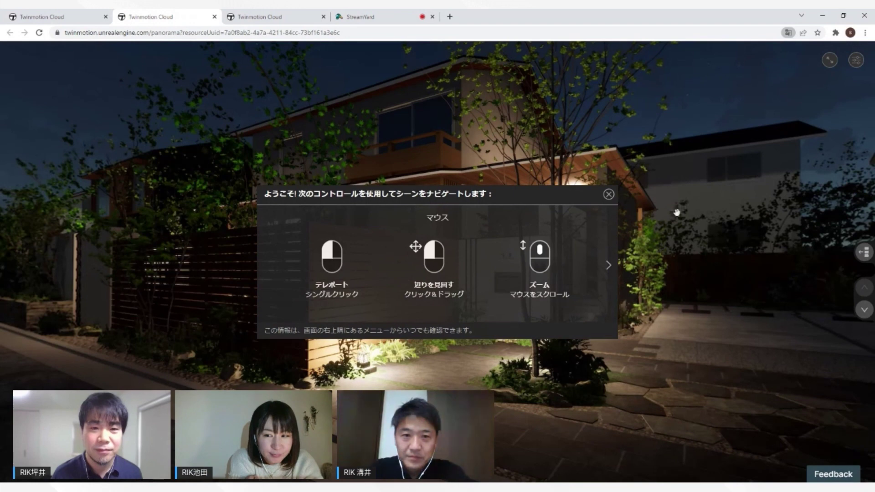
# Dismiss the welcome message and look around the night entrance corridor panorama
pyautogui.click(609, 194)
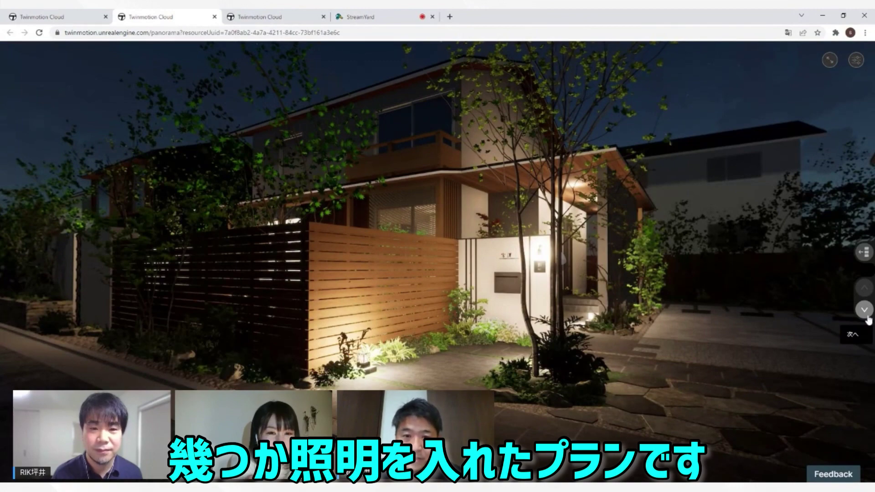
pyautogui.click(867, 317)
pyautogui.moveTo(652, 281)
pyautogui.mouseDown()
pyautogui.moveTo(629, 404)
pyautogui.moveTo(461, 283)
pyautogui.moveTo(791, 295)
pyautogui.mouseUp()
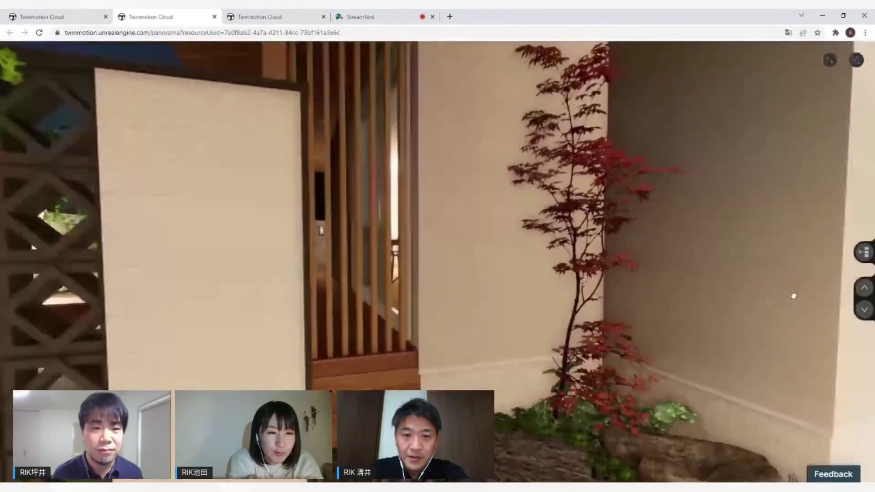
pyautogui.moveTo(708, 286)
pyautogui.mouseDown()
pyautogui.moveTo(744, 288)
pyautogui.moveTo(837, 323)
pyautogui.mouseUp()
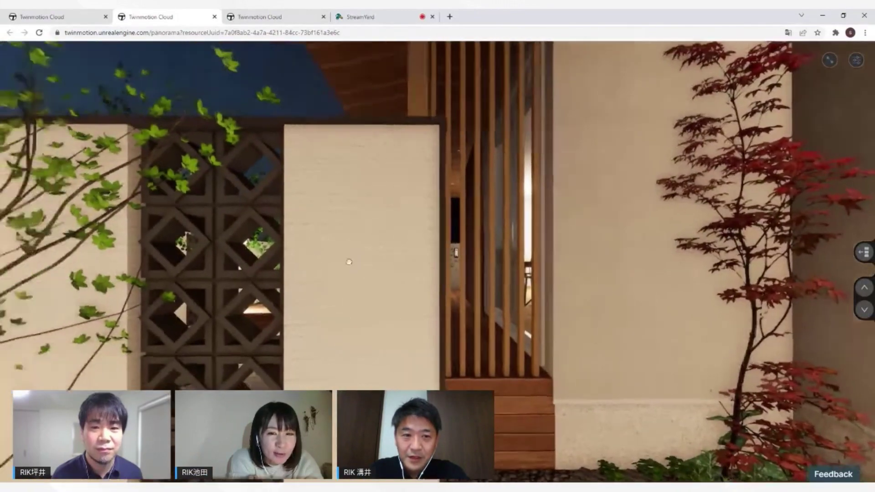
pyautogui.moveTo(453, 287)
pyautogui.mouseDown()
pyautogui.moveTo(748, 280)
pyautogui.moveTo(814, 292)
pyautogui.moveTo(660, 204)
pyautogui.moveTo(308, 238)
pyautogui.moveTo(316, 239)
pyautogui.mouseUp()
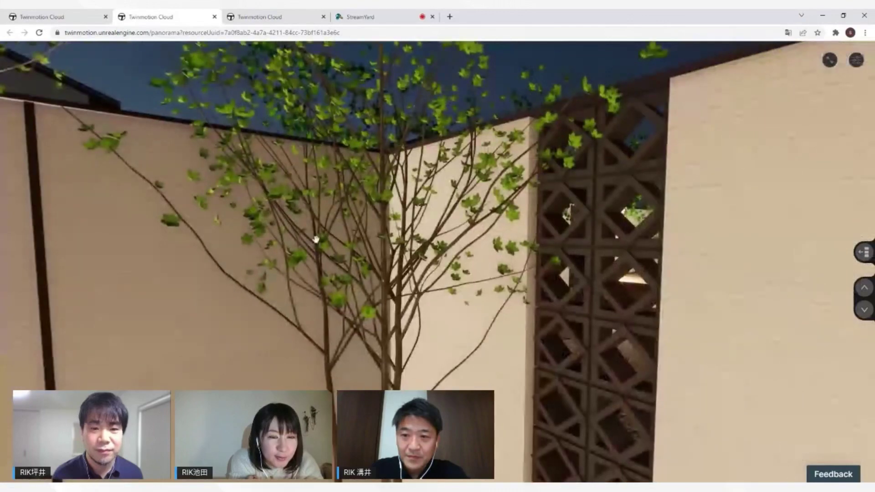
# Tour the night living room toward the TV wall, then the stone garden and pond viewpoint
pyautogui.click(864, 311)
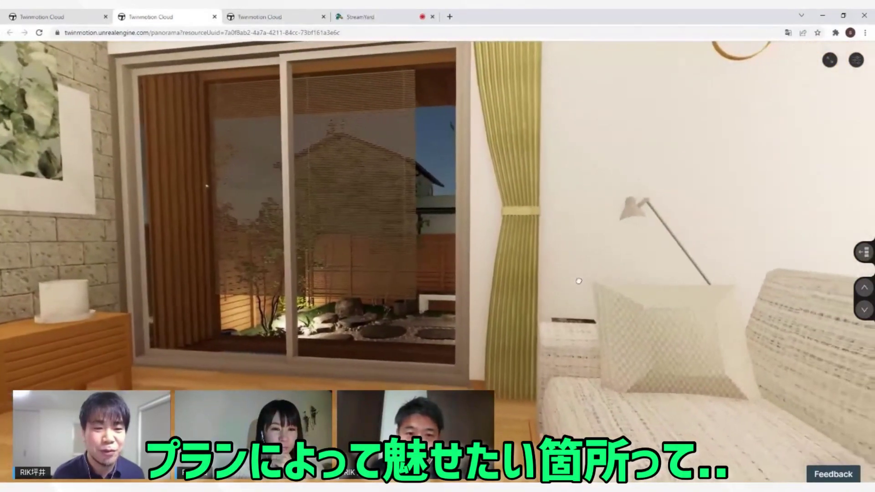
pyautogui.moveTo(599, 283); pyautogui.dragTo(818, 290)
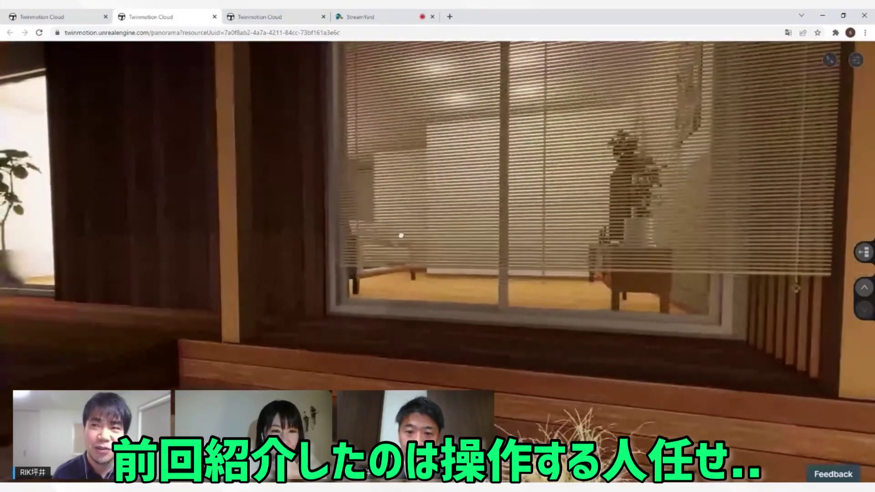
pyautogui.click(399, 236)
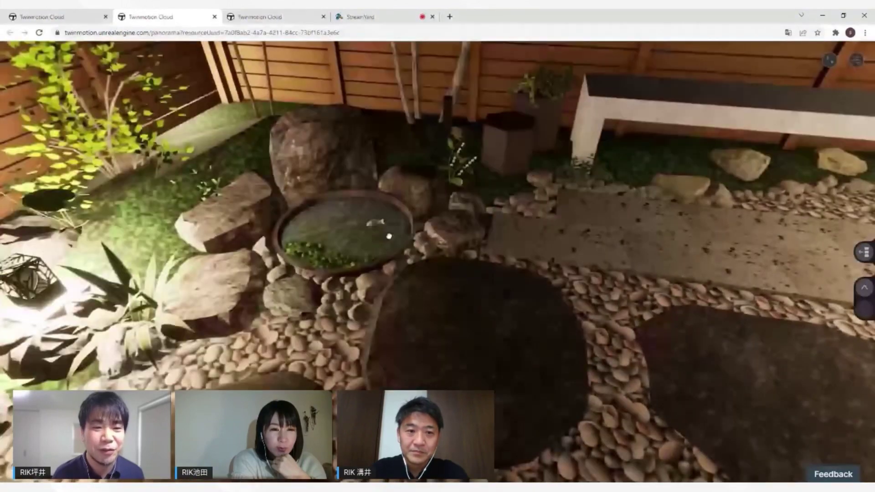
pyautogui.moveTo(377, 258); pyautogui.dragTo(581, 412)
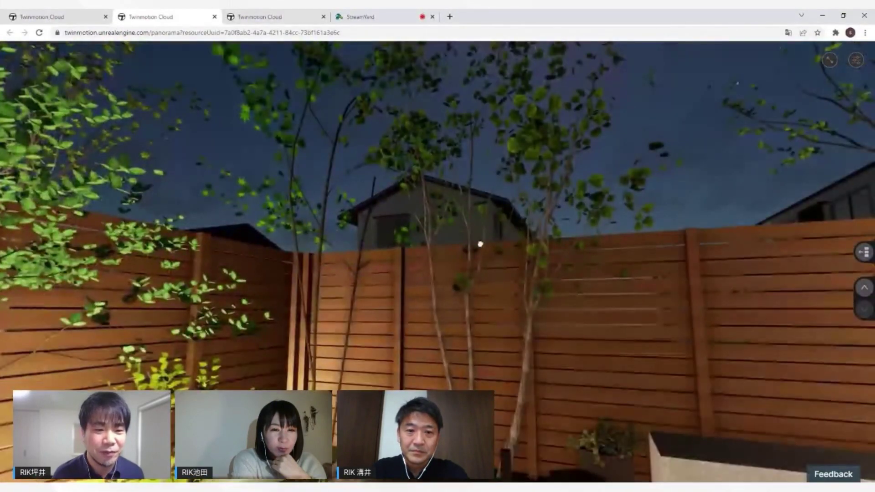
pyautogui.moveTo(479, 245)
pyautogui.mouseDown()
pyautogui.moveTo(538, 243)
pyautogui.moveTo(541, 285)
pyautogui.moveTo(461, 297)
pyautogui.moveTo(547, 292)
pyautogui.moveTo(381, 294)
pyautogui.moveTo(502, 285)
pyautogui.moveTo(498, 306)
pyautogui.mouseUp()
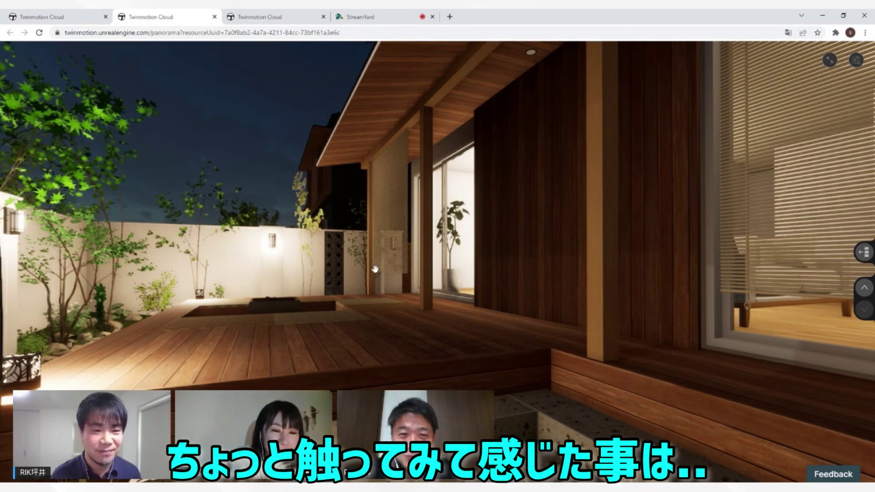
# Look around the lit wooden deck, fence, white wall and blinded window
pyautogui.moveTo(374, 268)
pyautogui.mouseDown()
pyautogui.moveTo(475, 286)
pyautogui.moveTo(481, 274)
pyautogui.moveTo(534, 282)
pyautogui.mouseUp()
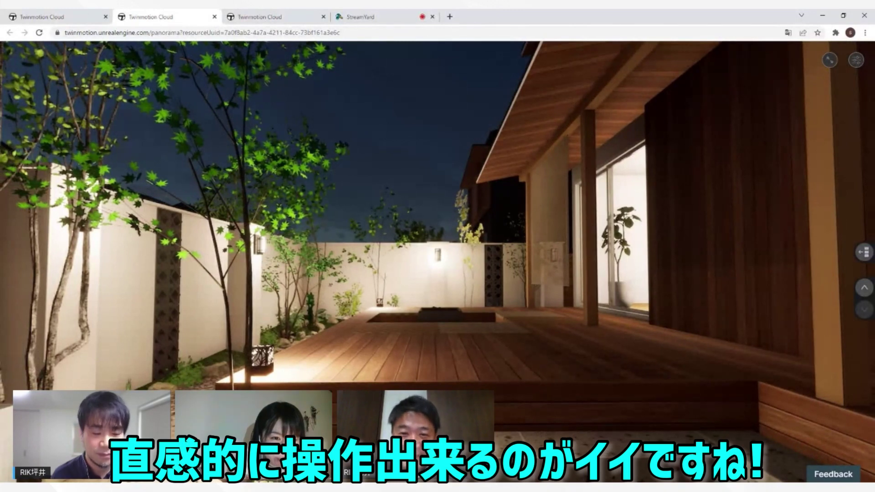
pyautogui.moveTo(318, 389); pyautogui.dragTo(782, 390)
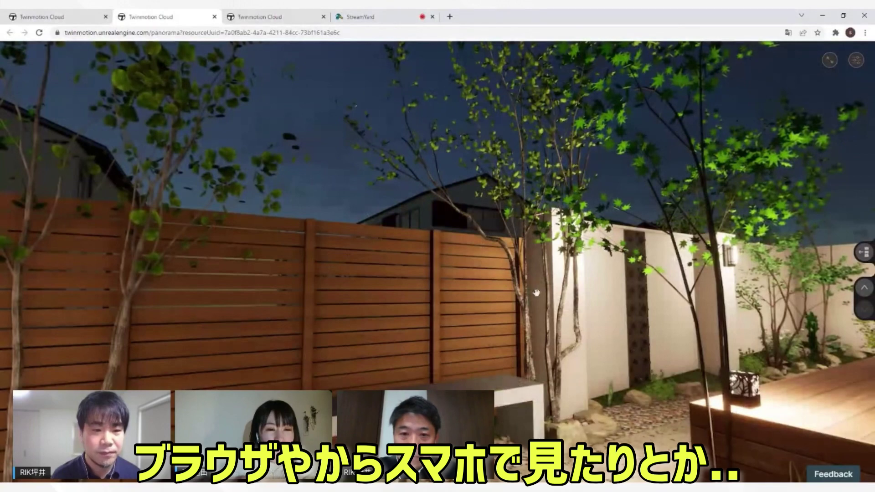
pyautogui.moveTo(537, 293); pyautogui.dragTo(327, 309)
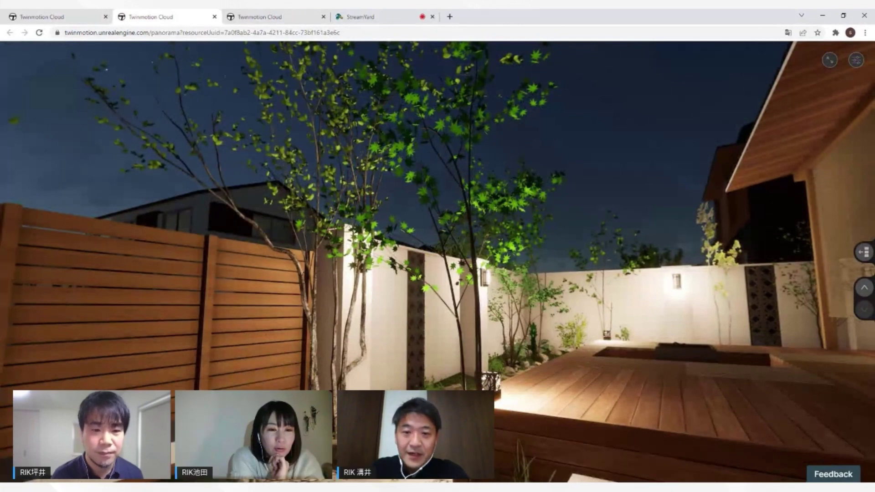
pyautogui.moveTo(417, 274); pyautogui.dragTo(440, 246)
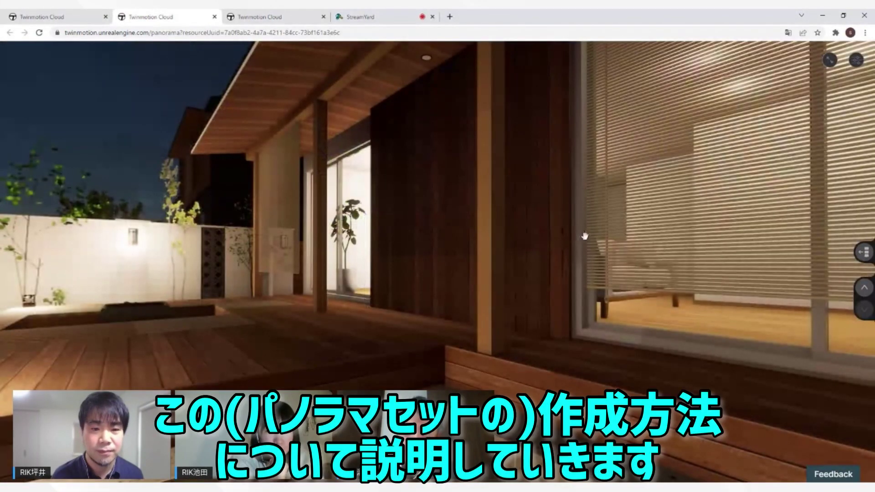
pyautogui.moveTo(585, 236); pyautogui.dragTo(433, 248)
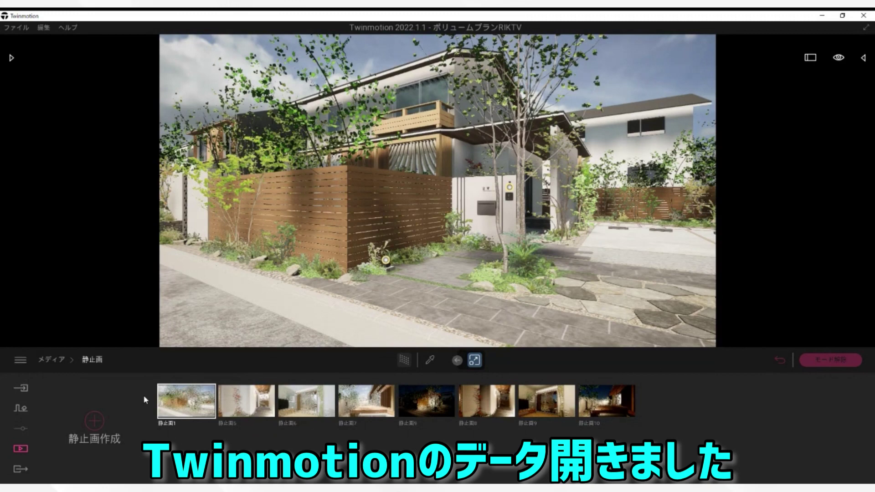
# Preview each saved day and night still, ending on the first daytime street-front still
pyautogui.click(192, 403)
pyautogui.moveTo(246, 401)
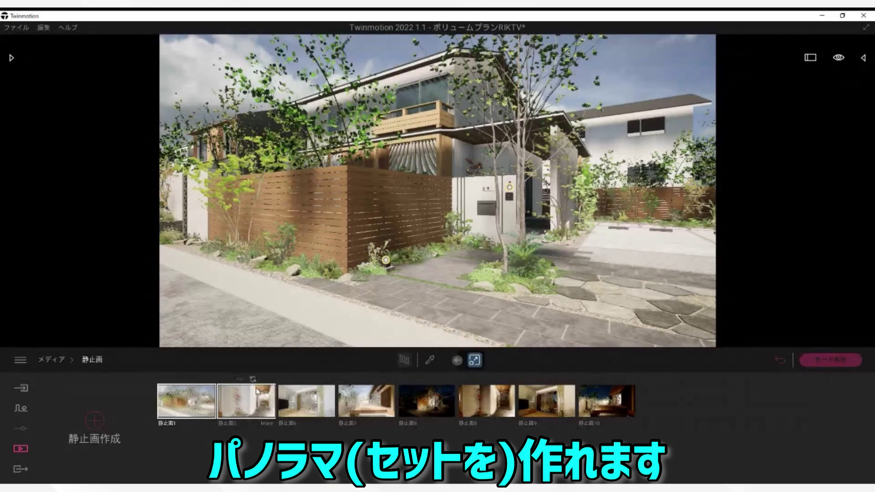
pyautogui.click(20, 449)
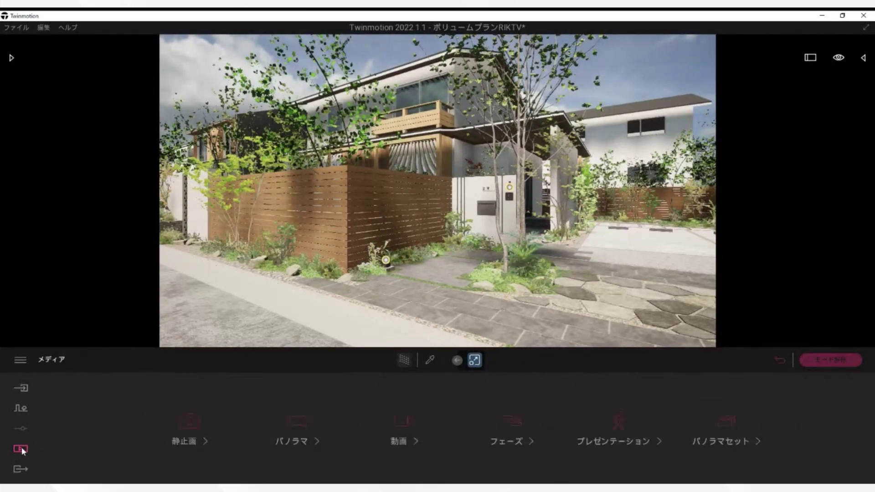
pyautogui.click(190, 422)
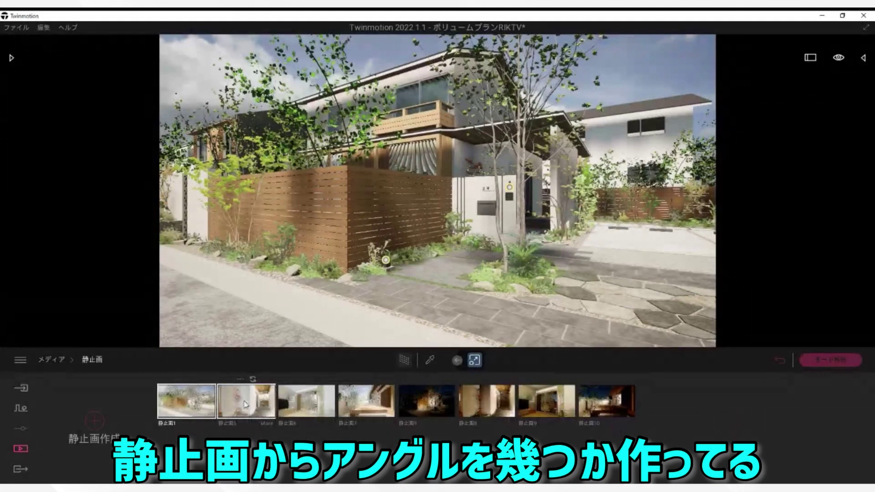
pyautogui.click(246, 402)
pyautogui.click(310, 404)
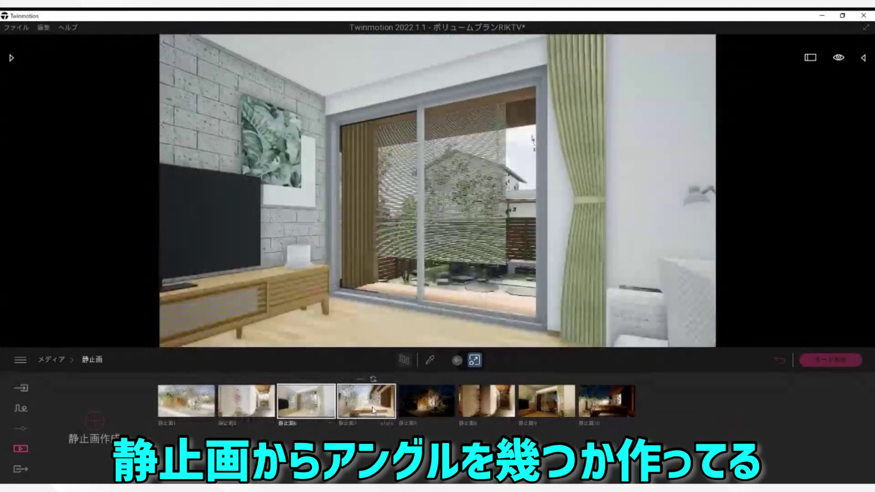
pyautogui.click(367, 401)
pyautogui.click(432, 411)
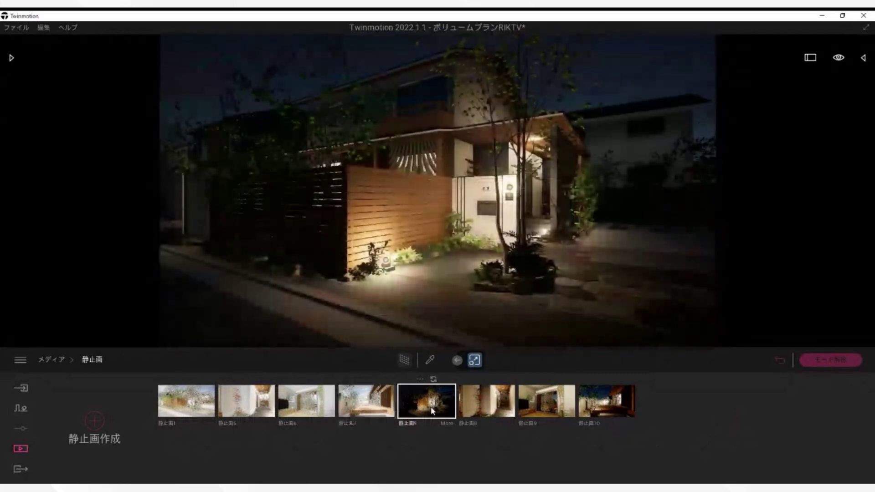
pyautogui.click(487, 410)
pyautogui.click(566, 410)
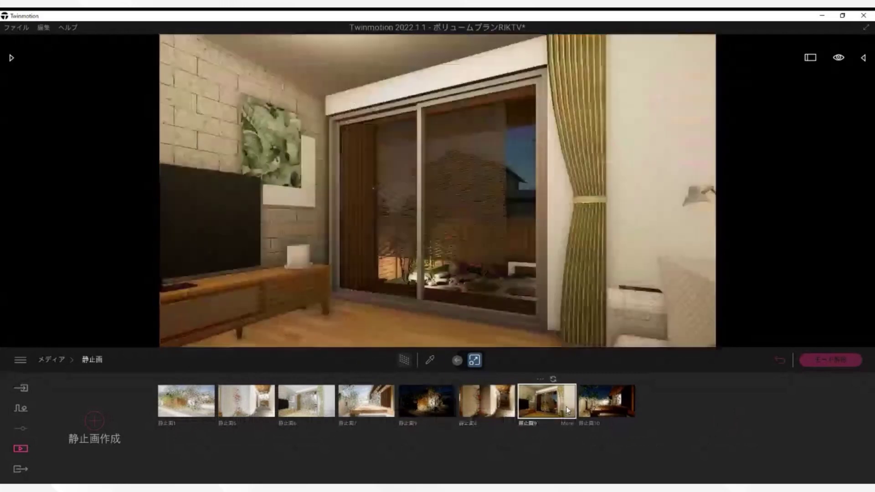
pyautogui.click(606, 404)
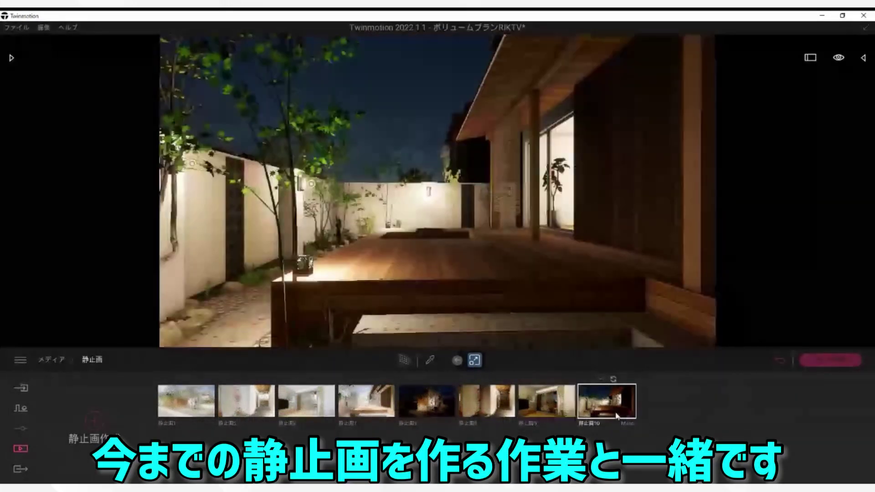
pyautogui.click(185, 405)
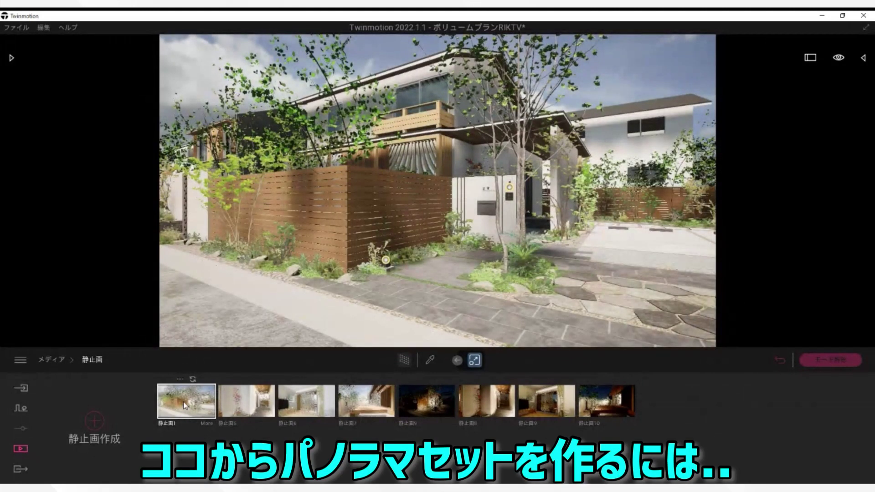
# Create panorama パノラマ17 from the street-front still view
pyautogui.click(60, 363)
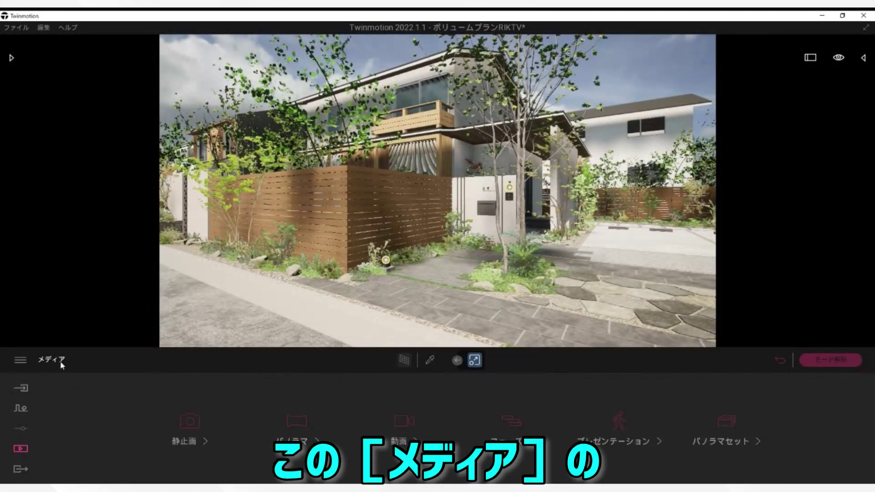
pyautogui.click(300, 423)
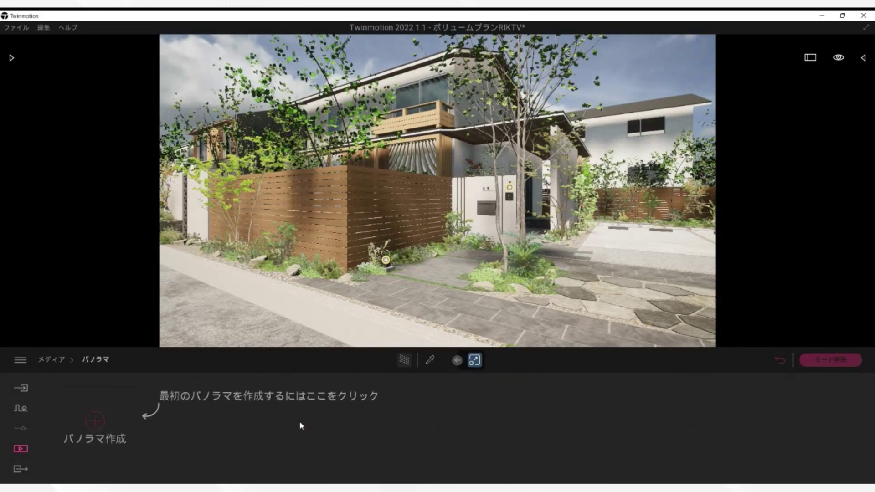
pyautogui.click(94, 420)
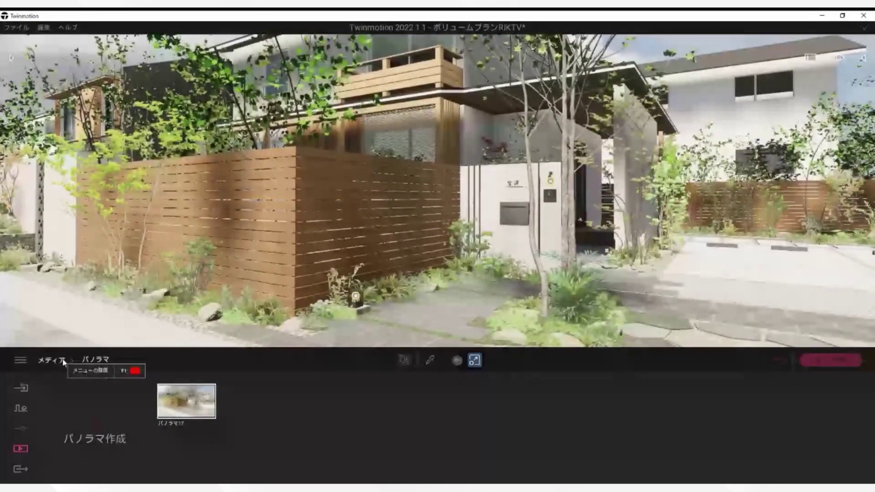
# Load the red-maple entrance still and create panorama パノラマ18 from it
pyautogui.click(64, 361)
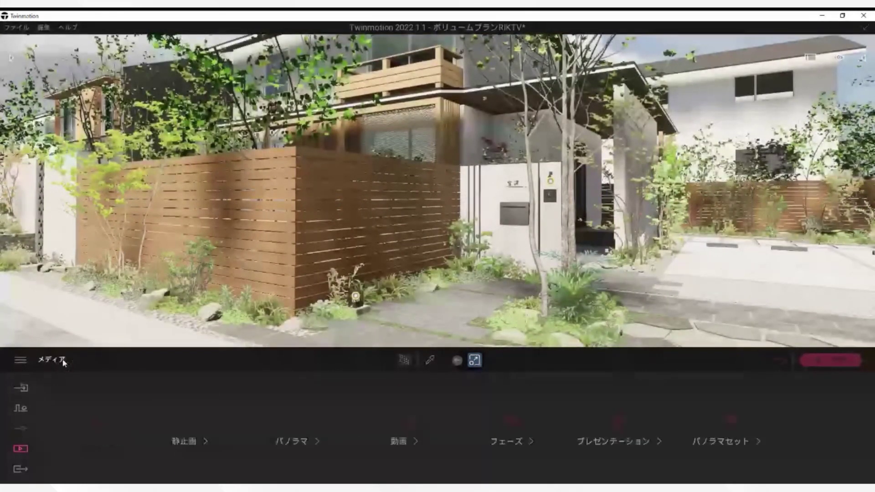
pyautogui.click(187, 419)
pyautogui.click(237, 409)
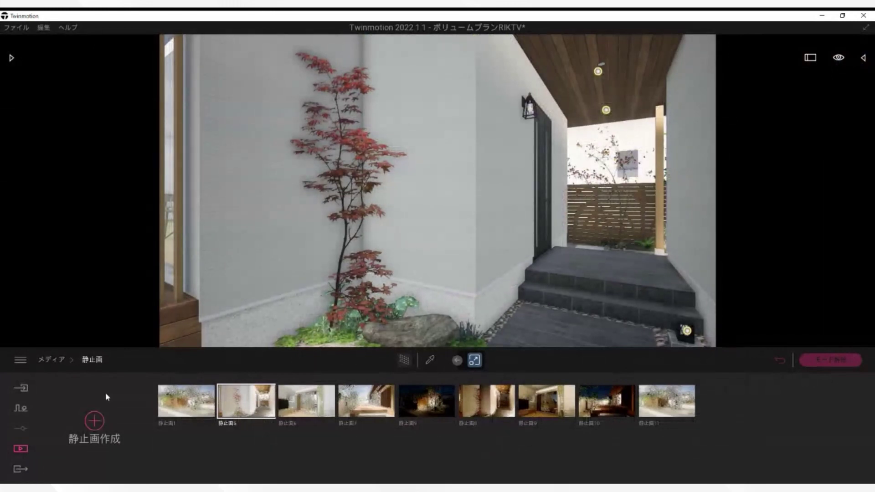
pyautogui.click(54, 359)
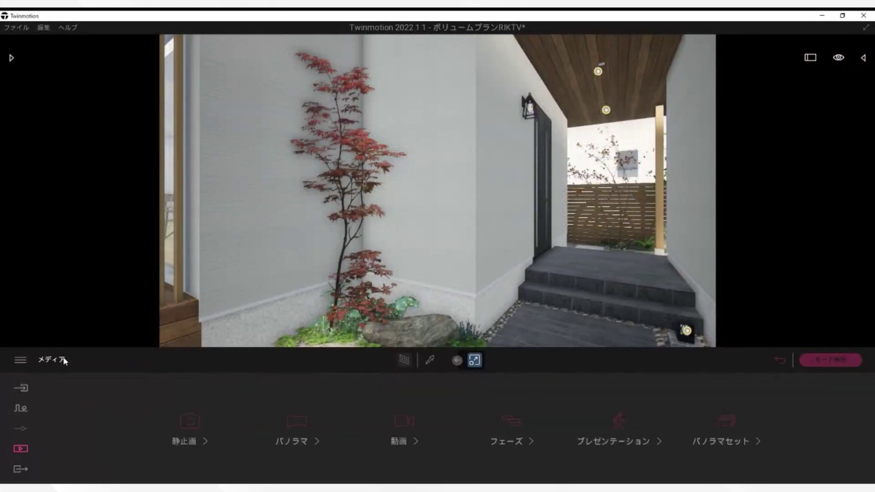
pyautogui.click(296, 418)
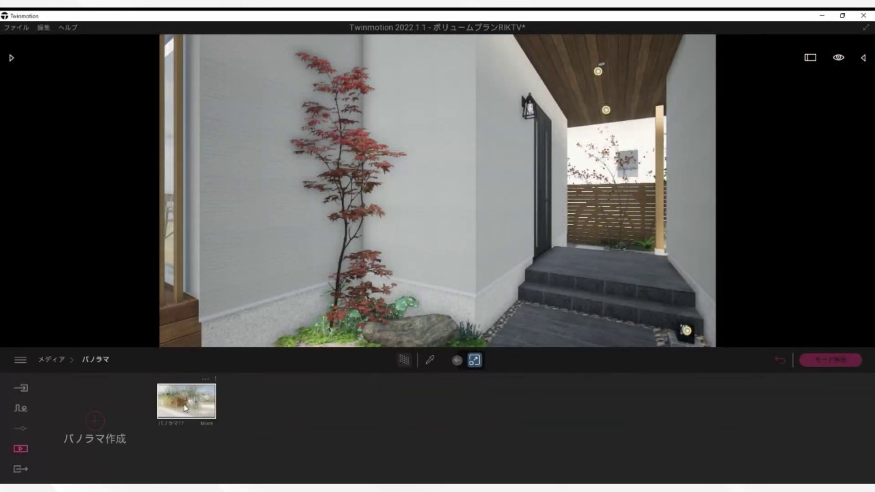
pyautogui.click(96, 420)
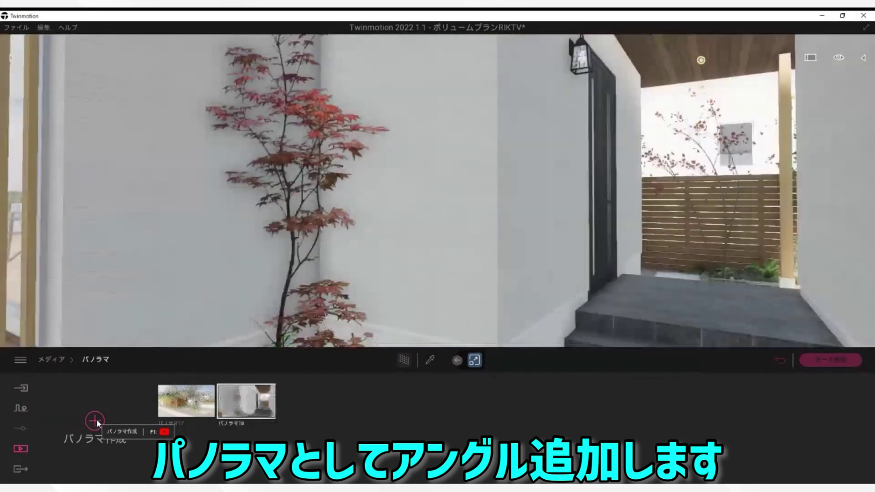
# Load living-room still 静止画6 and create panorama パノラマ19 from it
pyautogui.click(61, 360)
pyautogui.click(184, 418)
pyautogui.click(306, 398)
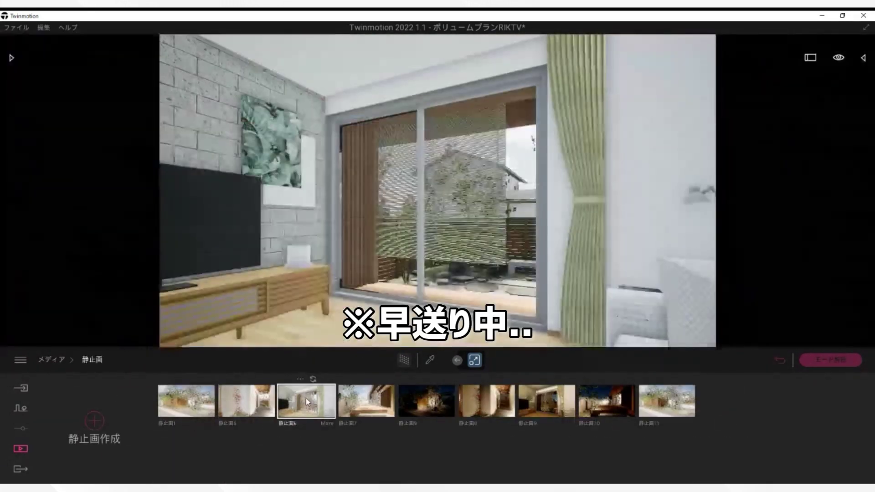
pyautogui.click(56, 360)
pyautogui.click(301, 418)
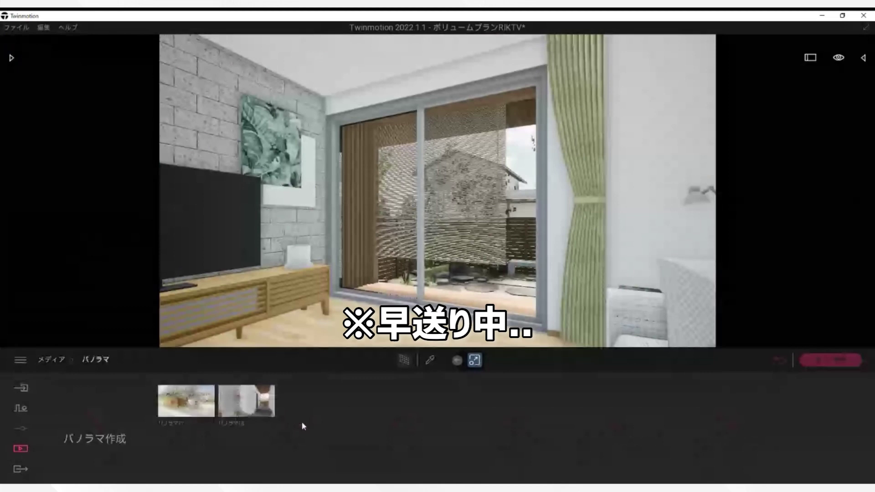
pyautogui.click(93, 420)
# Load the garden deck still and create panorama パノラマ20 from it
pyautogui.click(52, 360)
pyautogui.click(191, 419)
pyautogui.click(367, 401)
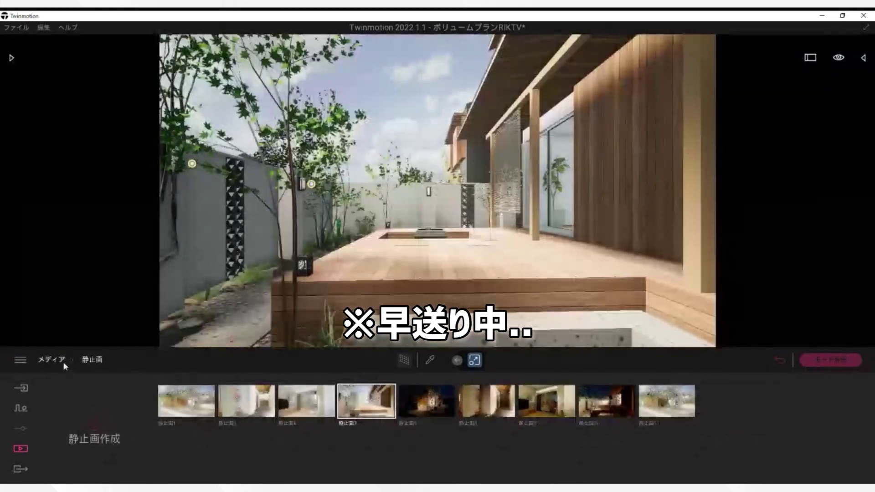
pyautogui.click(63, 360)
pyautogui.click(293, 418)
pyautogui.click(94, 419)
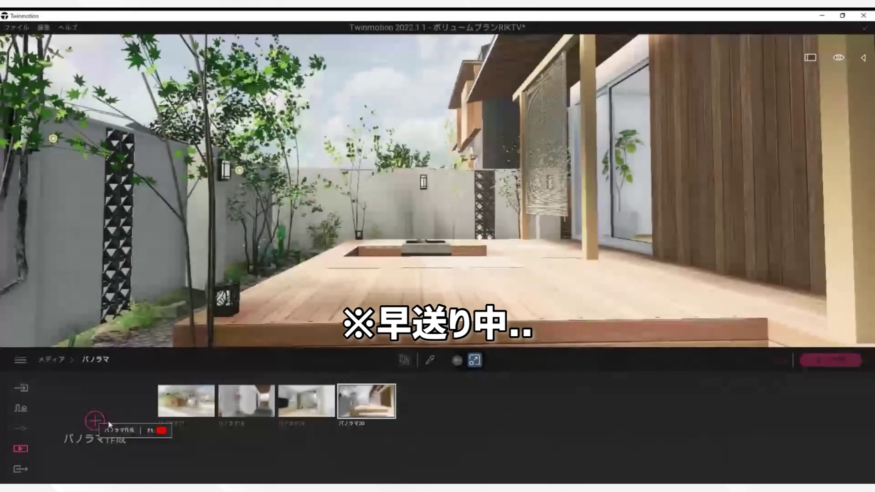
pyautogui.click(368, 410)
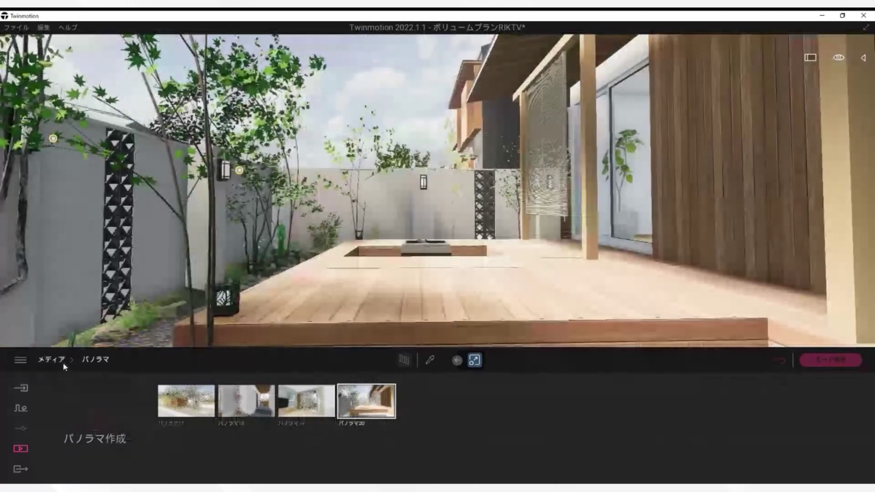
pyautogui.click(63, 365)
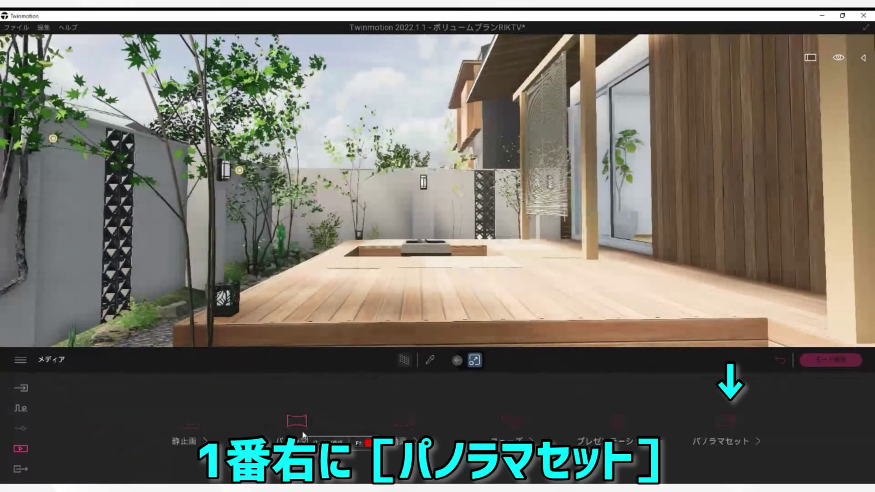
# Create panorama set パノラマセット4 and add panoramas パノラマ17 through パノラマ20 to it
pyautogui.click(725, 423)
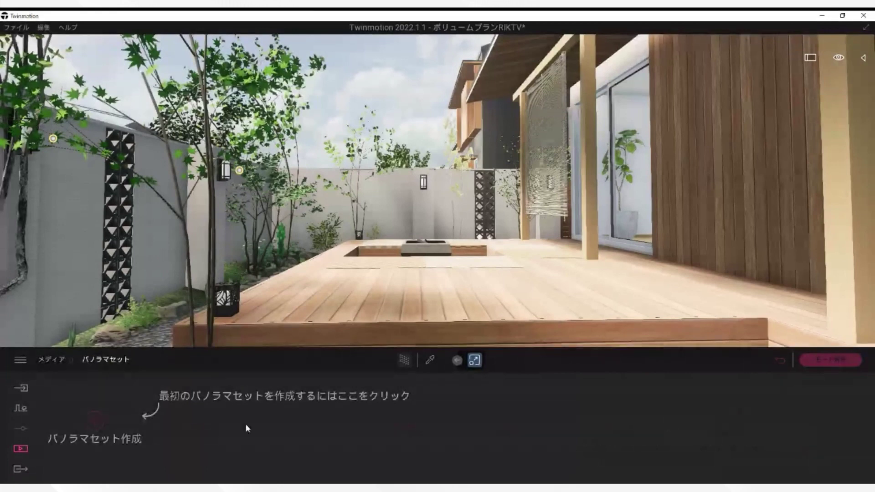
pyautogui.click(95, 422)
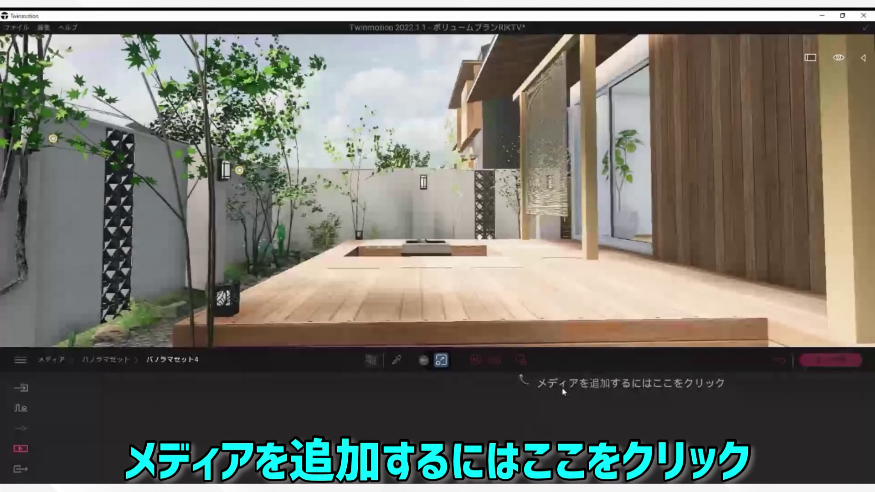
pyautogui.click(522, 360)
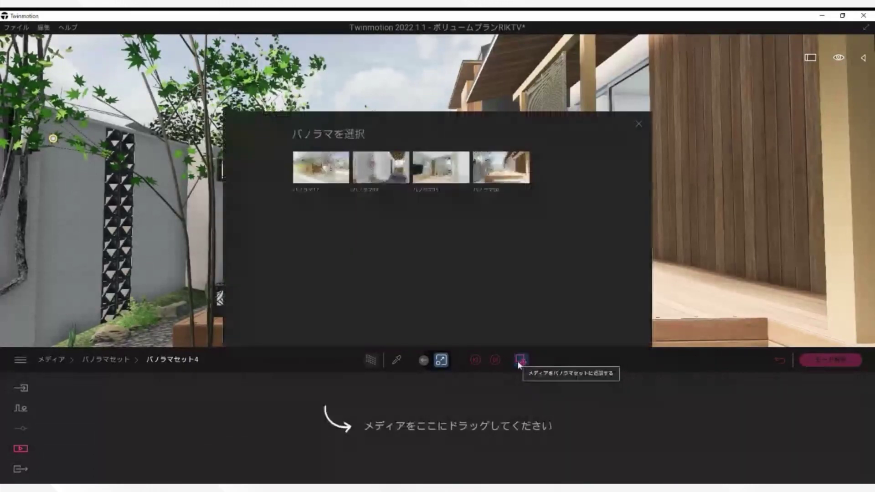
pyautogui.click(322, 176)
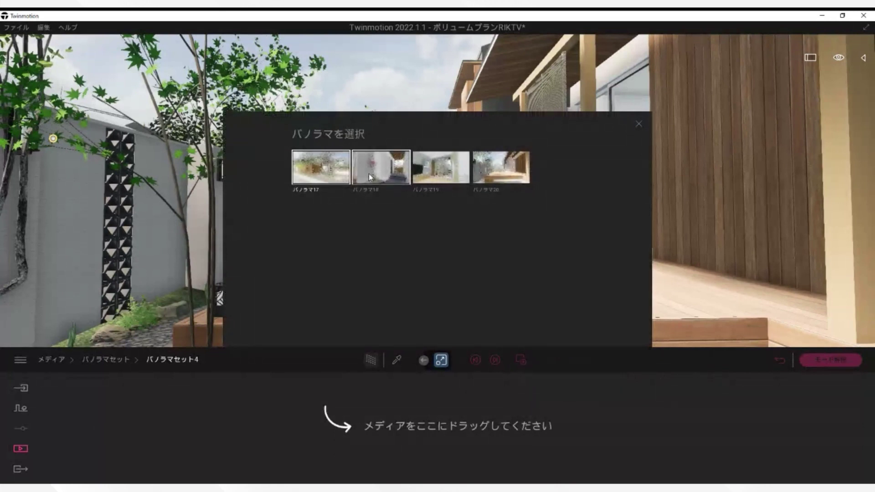
pyautogui.click(368, 174)
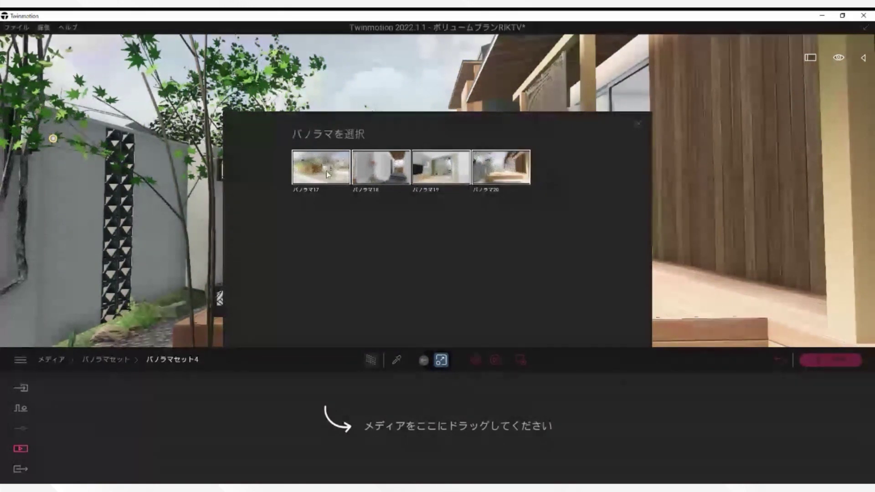
pyautogui.moveTo(326, 171)
pyautogui.mouseDown()
pyautogui.moveTo(318, 245)
pyautogui.moveTo(399, 417)
pyautogui.mouseUp()
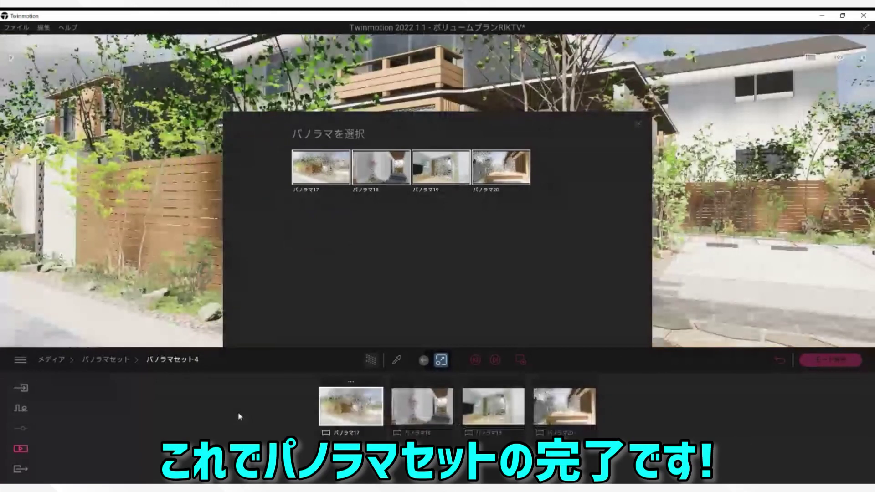
pyautogui.click(639, 124)
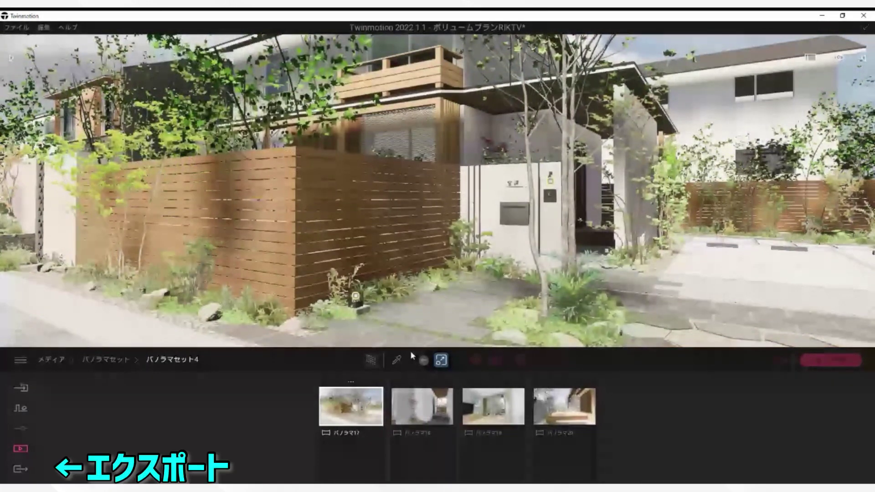
# Choose パノラマセット4 as the cloud panorama set and export it to Twinmotion Cloud
pyautogui.click(17, 469)
pyautogui.click(661, 421)
pyautogui.click(355, 153)
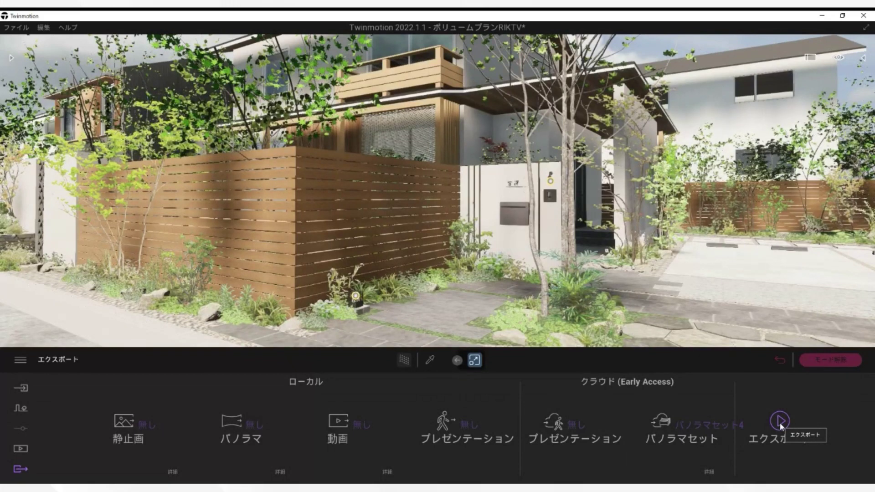
pyautogui.click(780, 423)
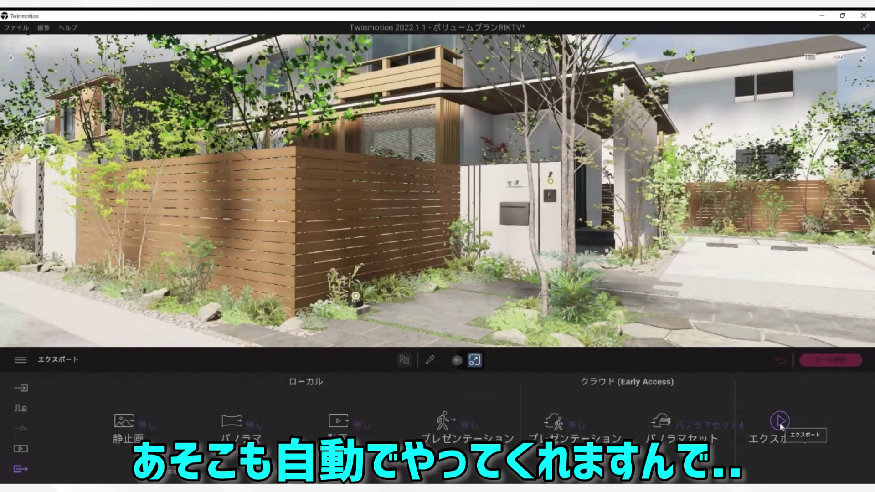